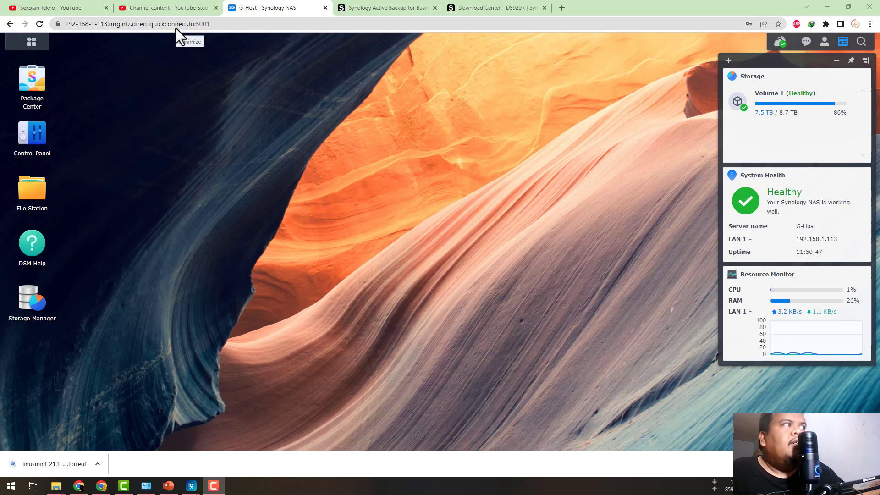
Install the Active Backup for Business package and the Active Backup for Business Agent (DSM) package from Package Center.
left_click(41, 92)
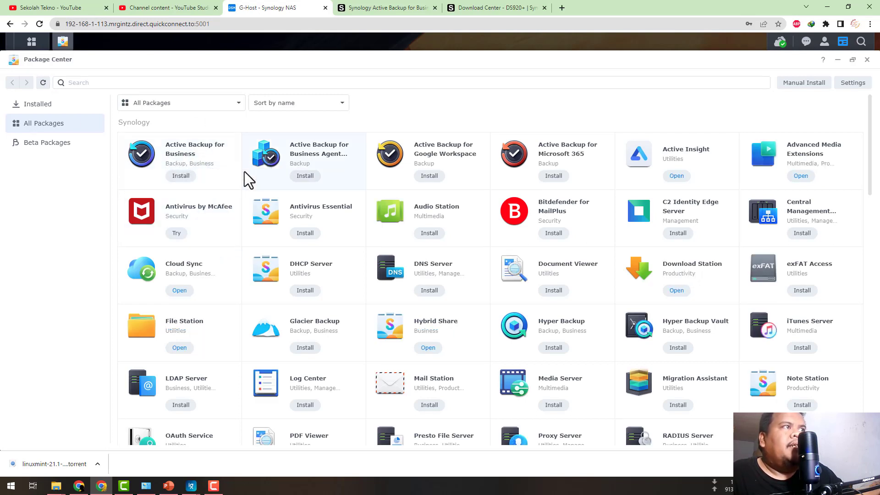
left_click(181, 176)
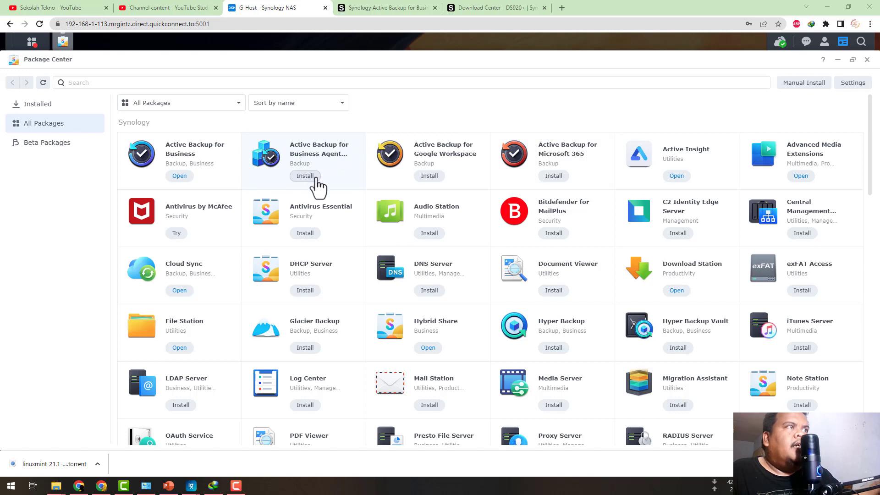
left_click(306, 177)
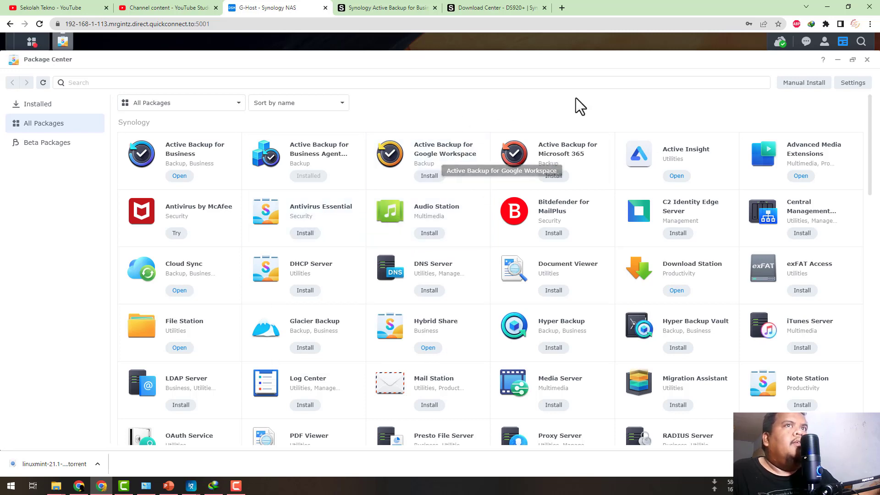
left_click(867, 60)
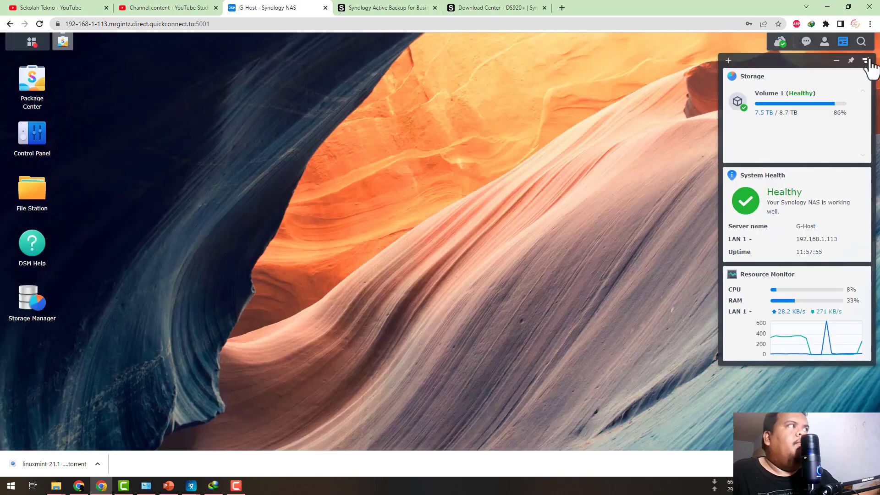
Open Active Backup for Business in a maximized window and remove GHOST_DESKTOP from the Windows personal computers.
left_click(31, 43)
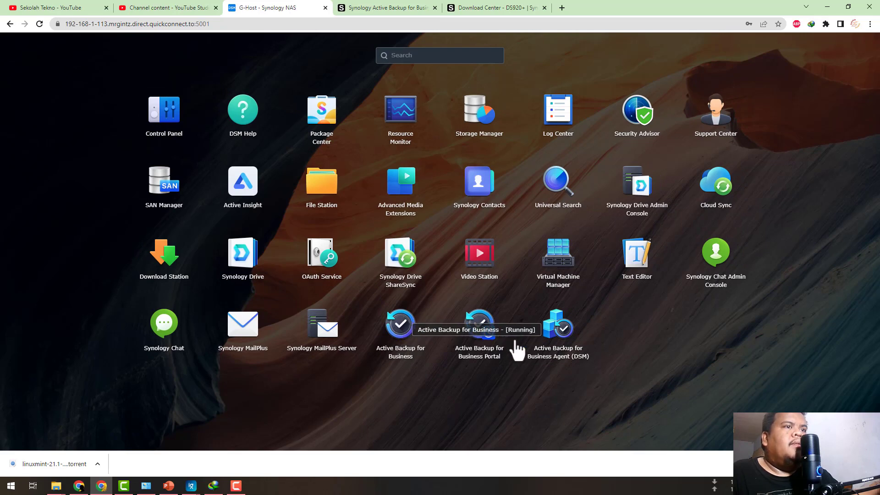
left_click(403, 330)
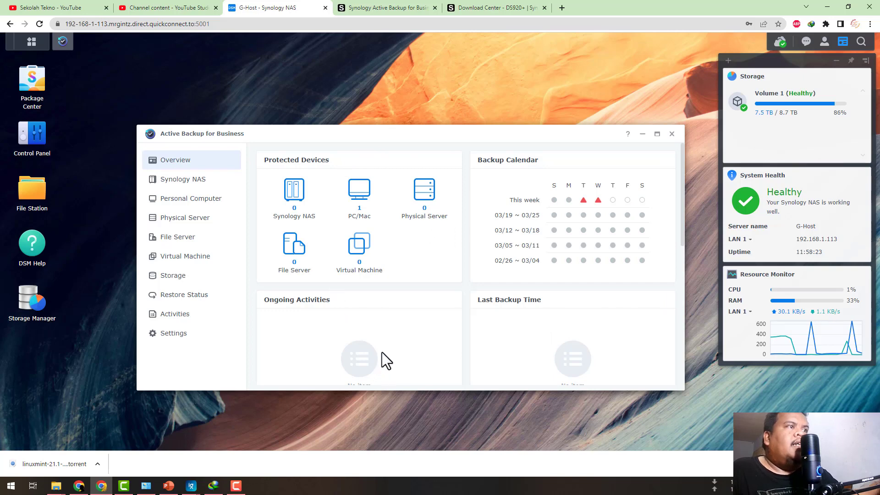
left_click(657, 135)
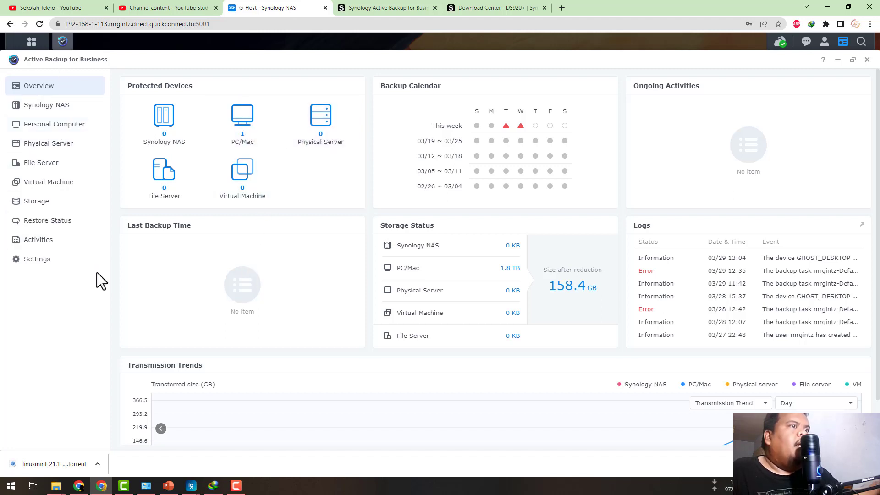
left_click(57, 126)
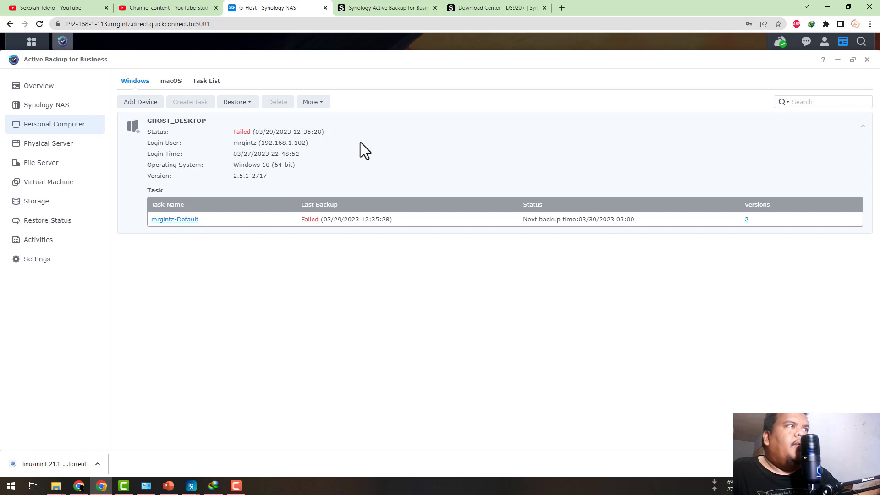
left_click(315, 103)
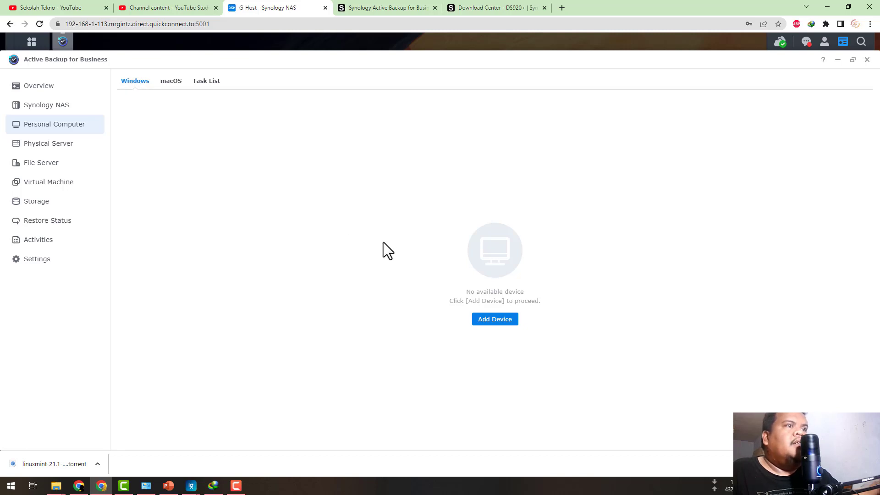
Begin adding a Windows device and download the 64-bit Active Backup for Business Agent installer.
left_click(493, 320)
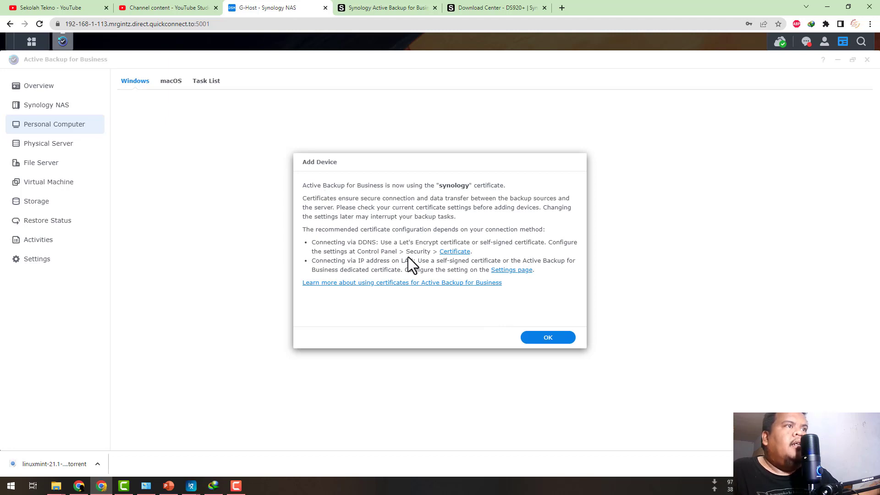
left_click(549, 339)
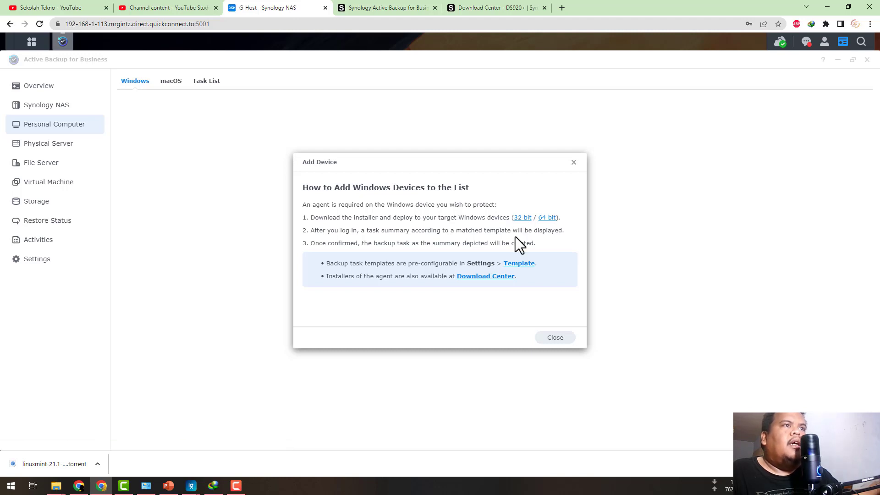
left_click(548, 218)
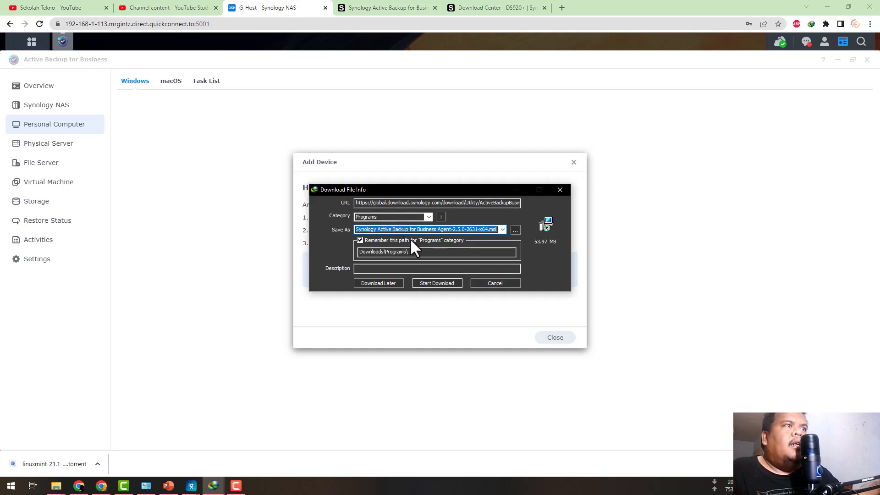
left_click(436, 284)
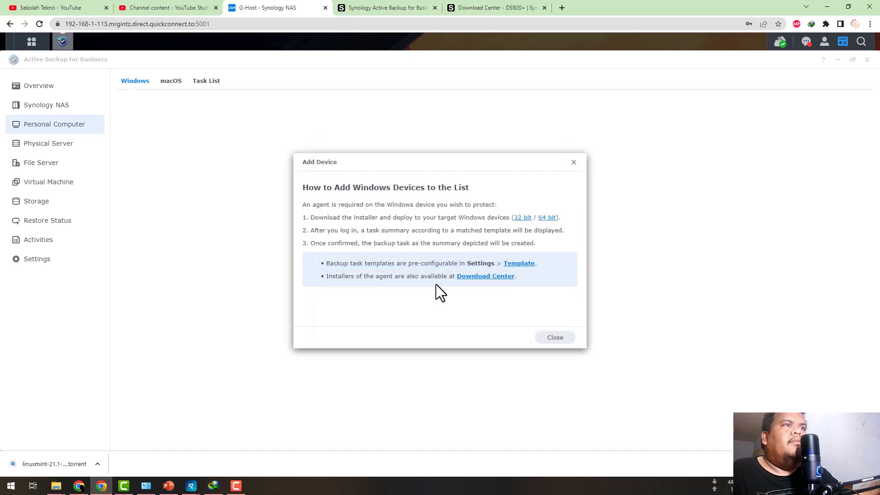
Switch to Internet Download Manager, launch the Synology Active Backup for Business Agent-2.5.1-2717-x64.msi installer and close the download manager.
left_click(213, 486)
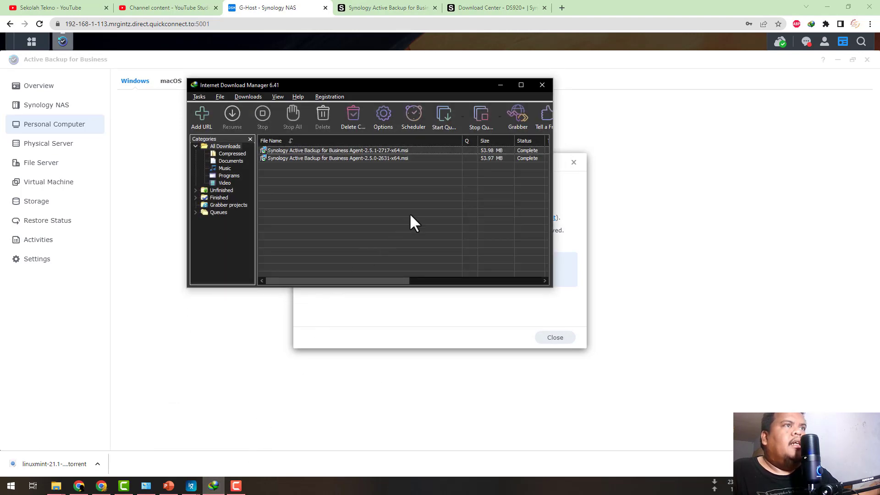
left_click(379, 151)
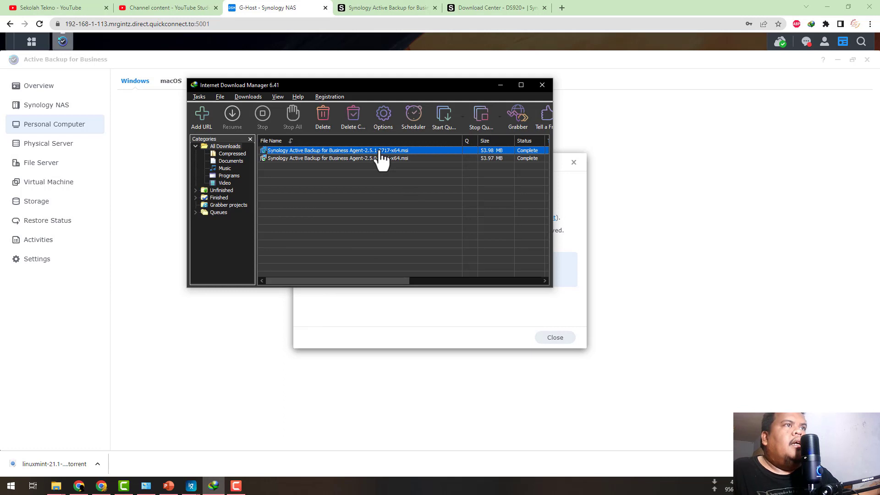
right_click(359, 151)
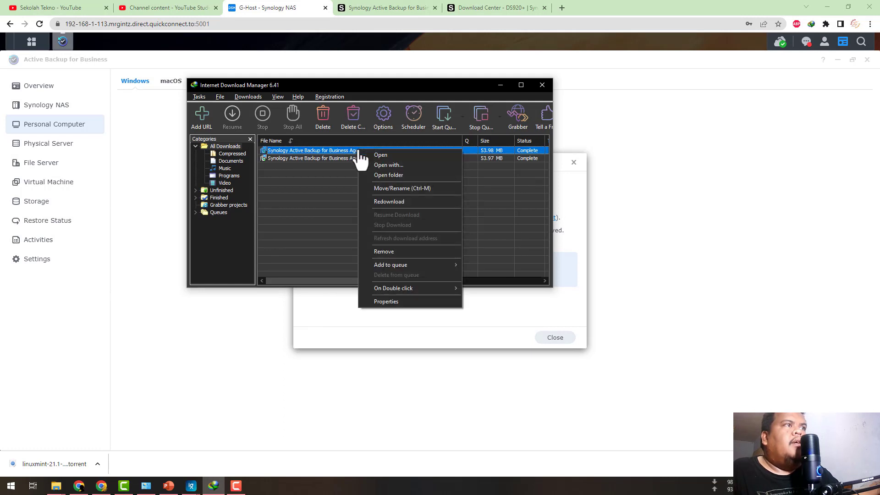
left_click(374, 154)
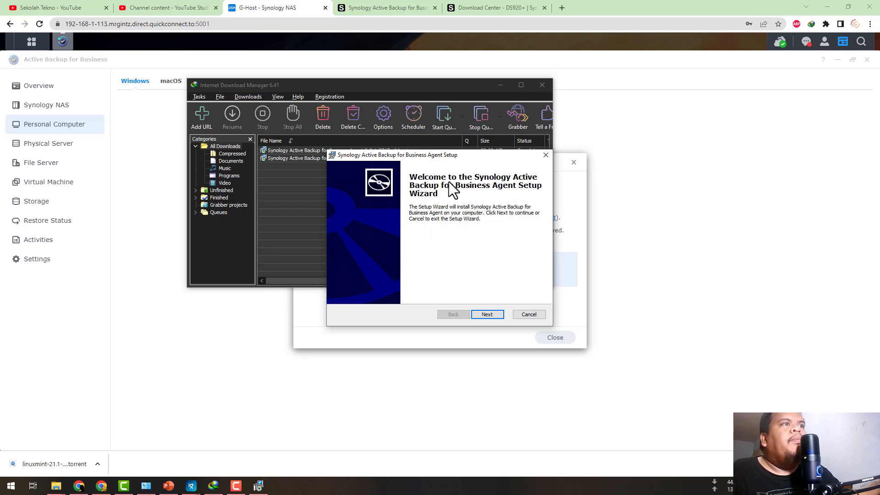
left_click(543, 83)
Install the Active Backup for Business Agent, accepting the license terms and launching the application on finish.
left_click(488, 314)
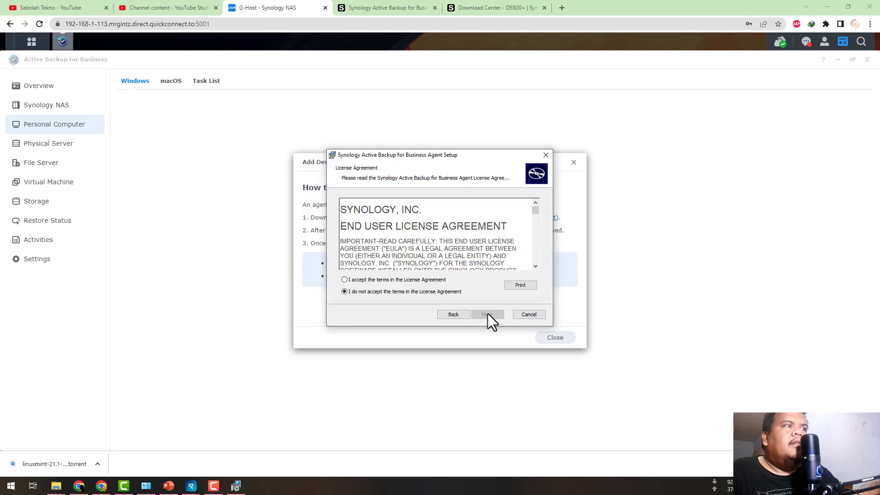
left_click(408, 280)
left_click(484, 316)
left_click(484, 315)
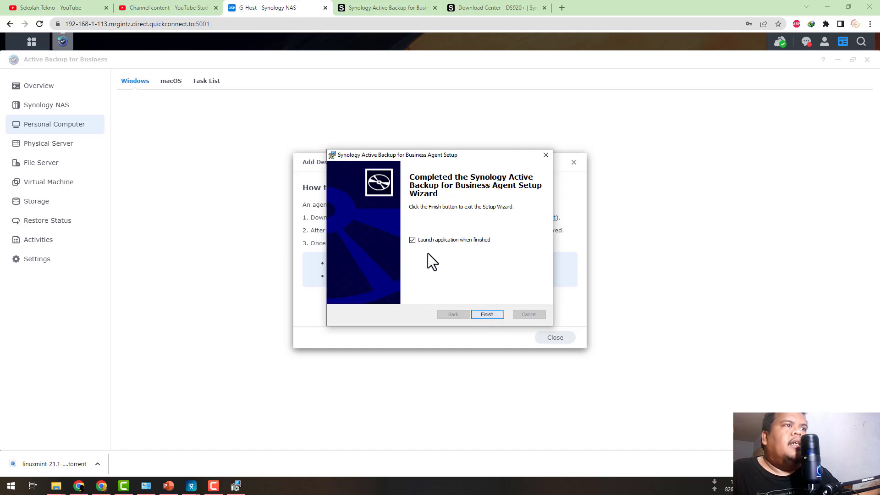
left_click(487, 314)
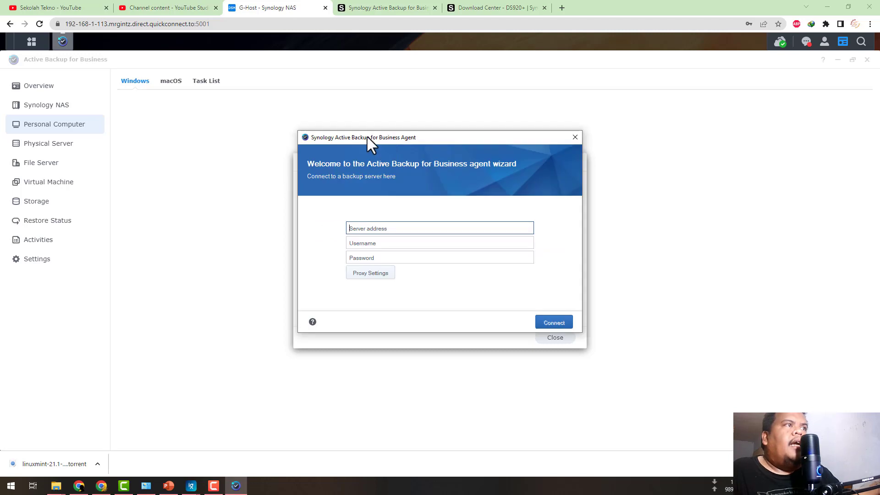
Connect the agent to server 192.168.1.113 with the account username and password, proceeding despite the untrusted certificate.
left_click_drag(367, 137, 388, 137)
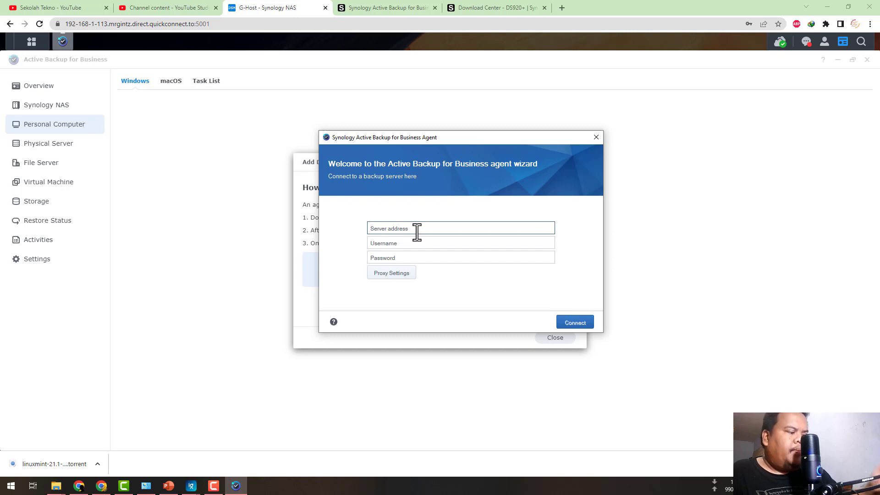
type("192.168.1.112")
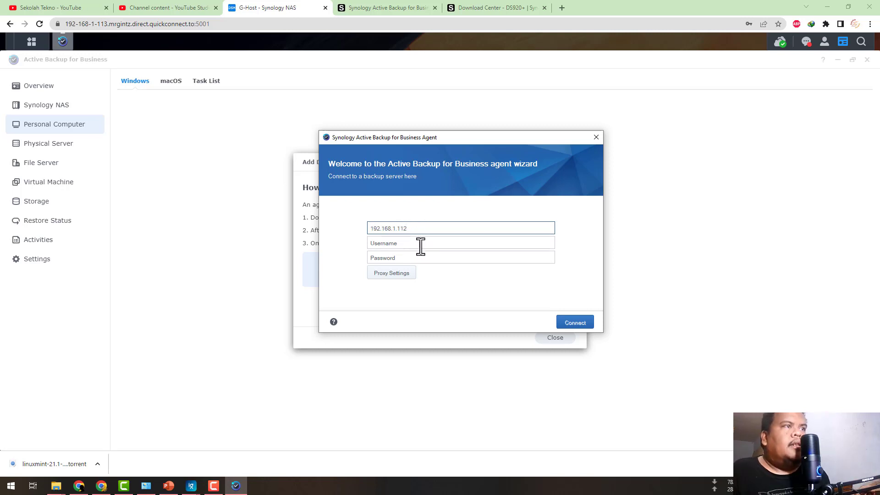
left_click(420, 244)
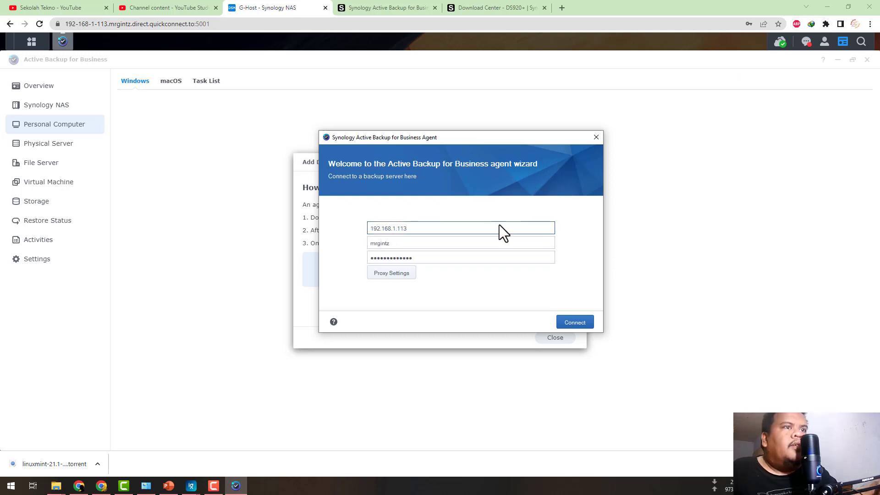
left_click(576, 323)
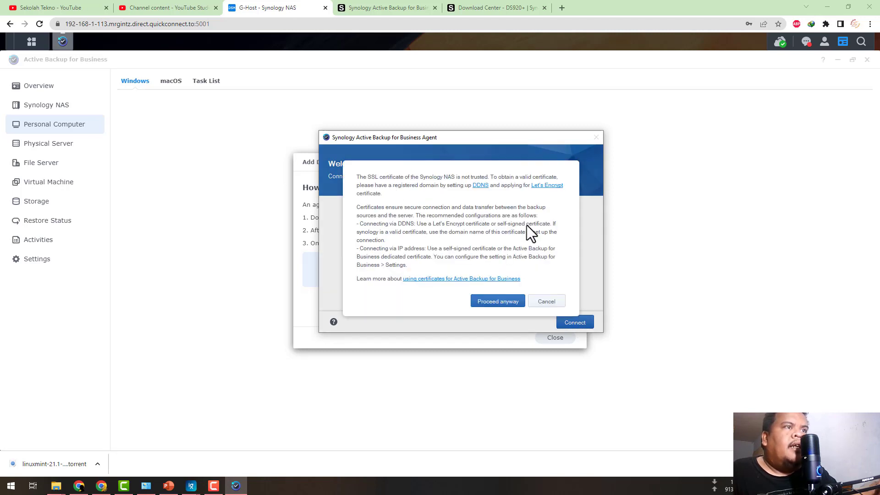
left_click(501, 301)
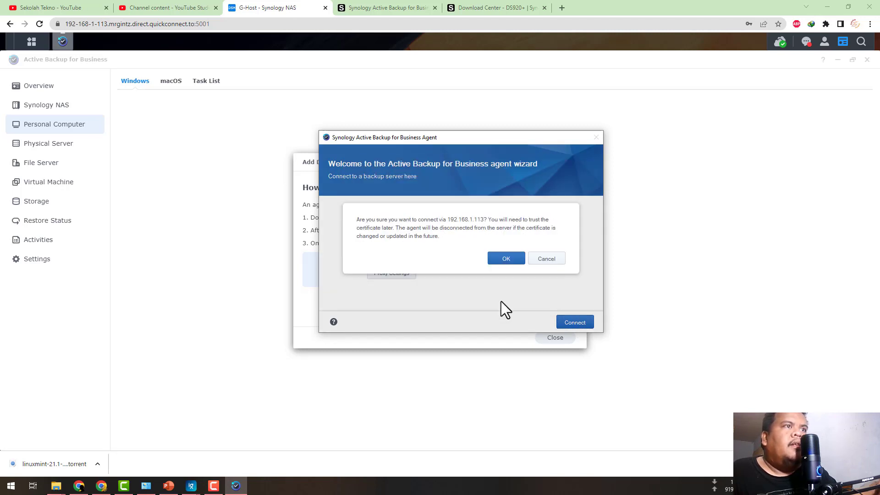
left_click(507, 257)
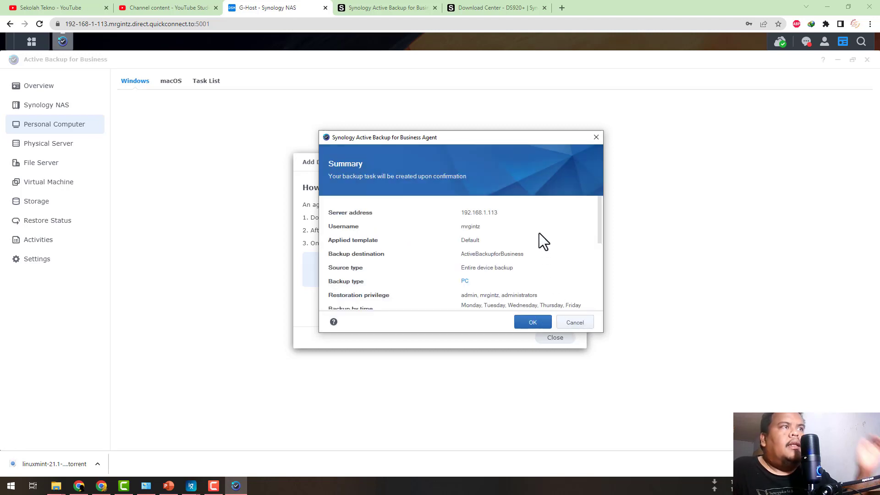
Review the backup task summary based on the Default template and confirm creating the task.
scroll(539, 233, "down", 1)
scroll(539, 233, "down", 4)
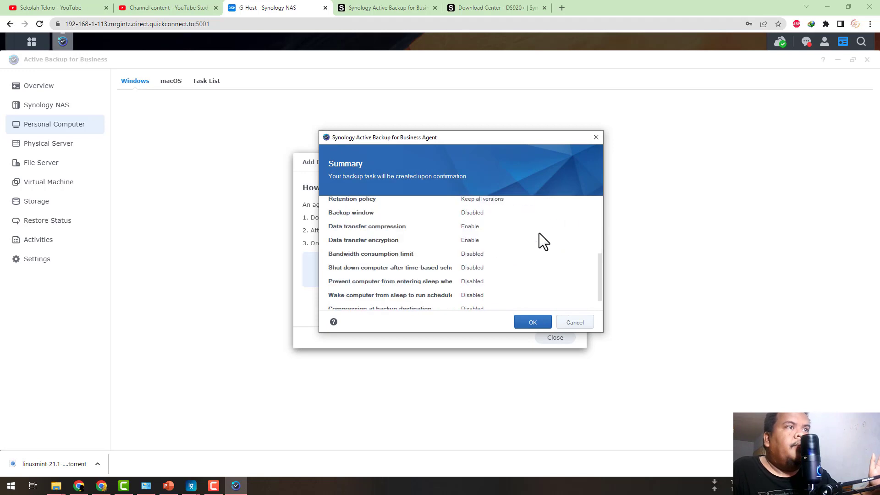
scroll(539, 232, "up", 5)
scroll(539, 232, "down", 3)
scroll(539, 232, "down", 2)
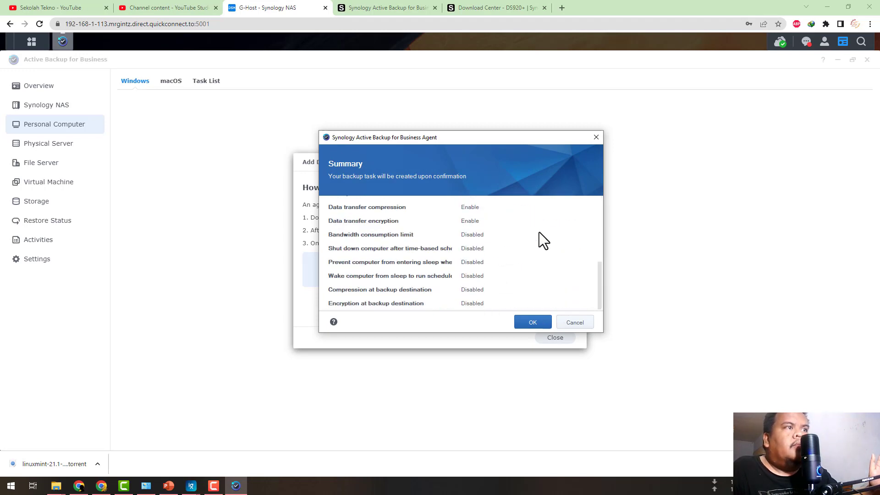
left_click(533, 322)
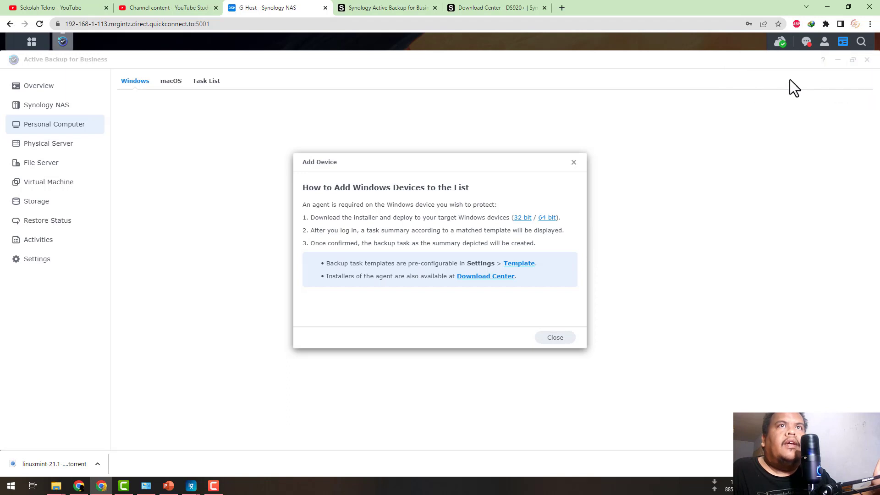
Check the Active Backup for Business notifications on the NAS and close the Add Device instructions.
left_click(807, 42)
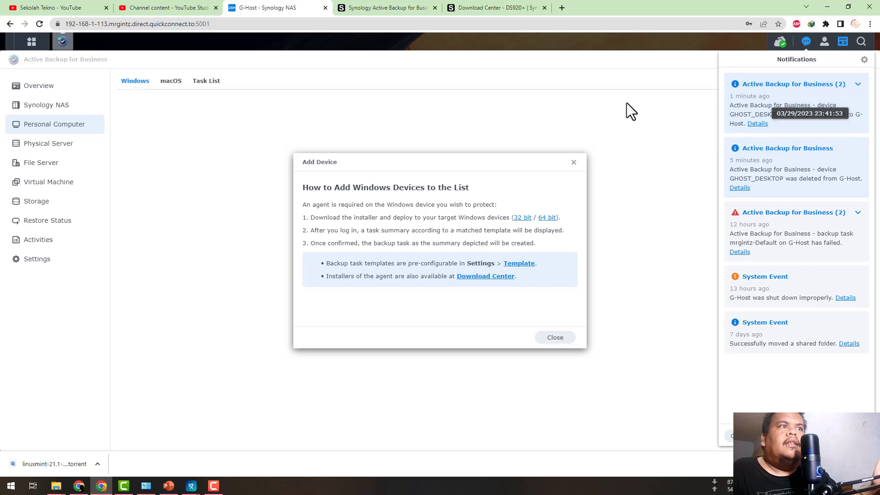
left_click(654, 98)
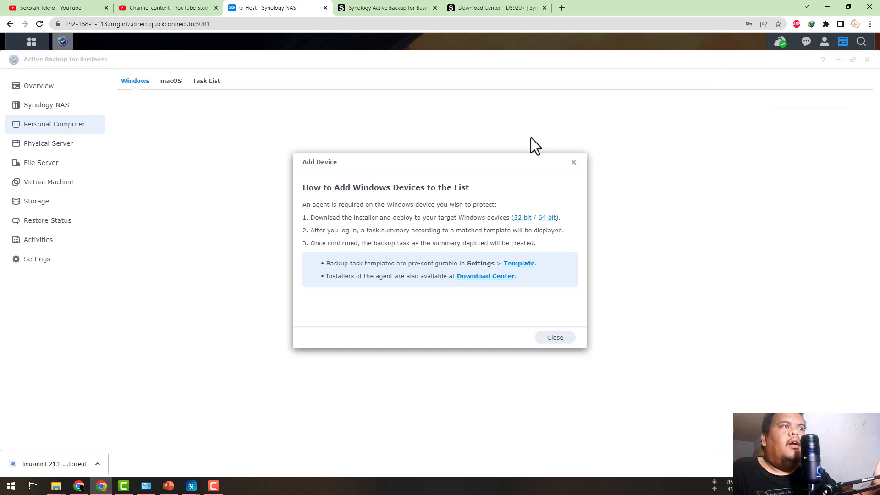
left_click(554, 340)
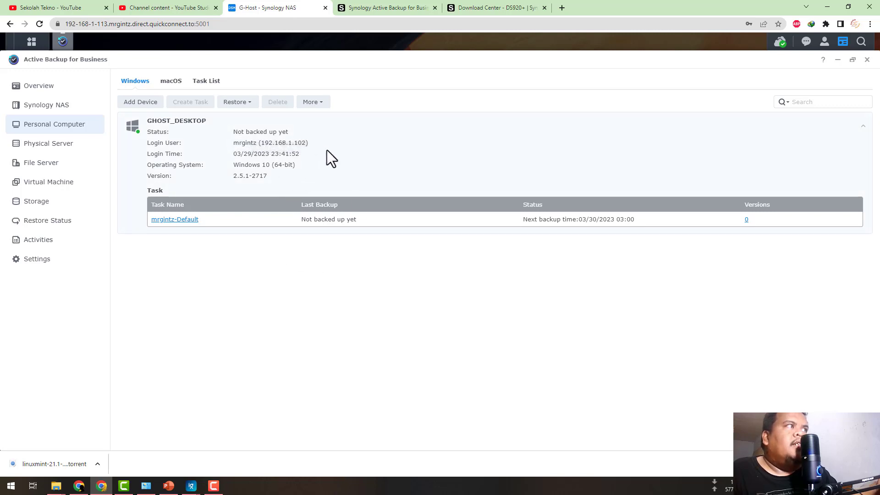
Create a new backup task for GHOST_DESKTOP named Task-1 with System volume as the source type, keeping transfer compression and encryption enabled.
left_click(286, 144)
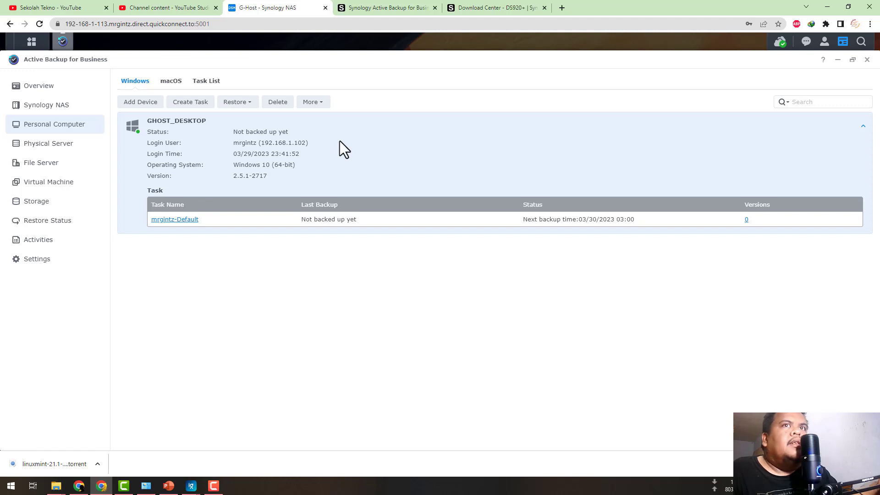
left_click(315, 103)
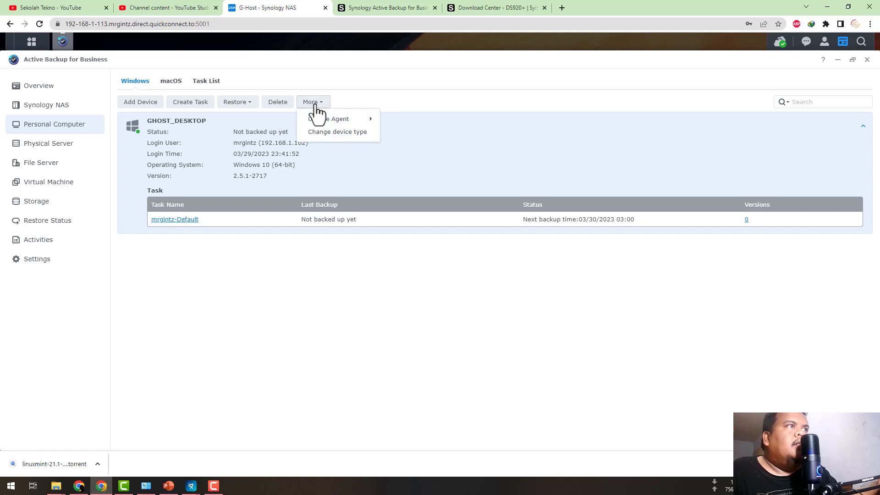
left_click(178, 110)
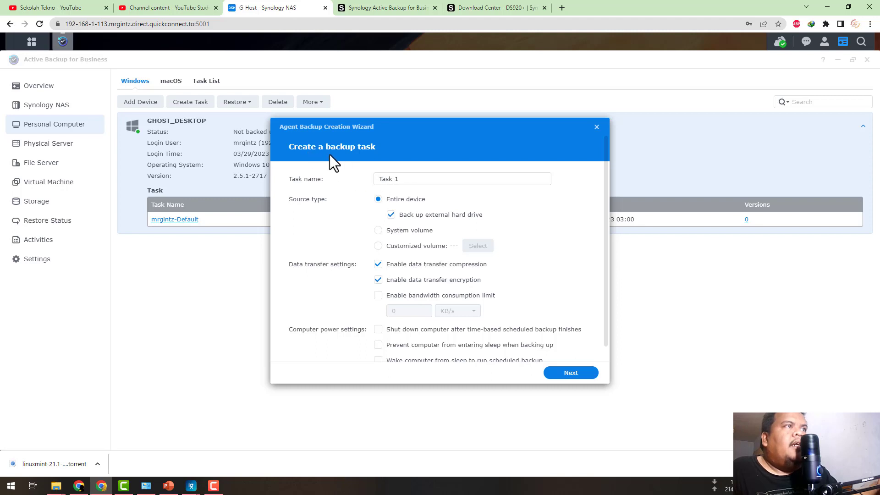
scroll(423, 204, "down", 1)
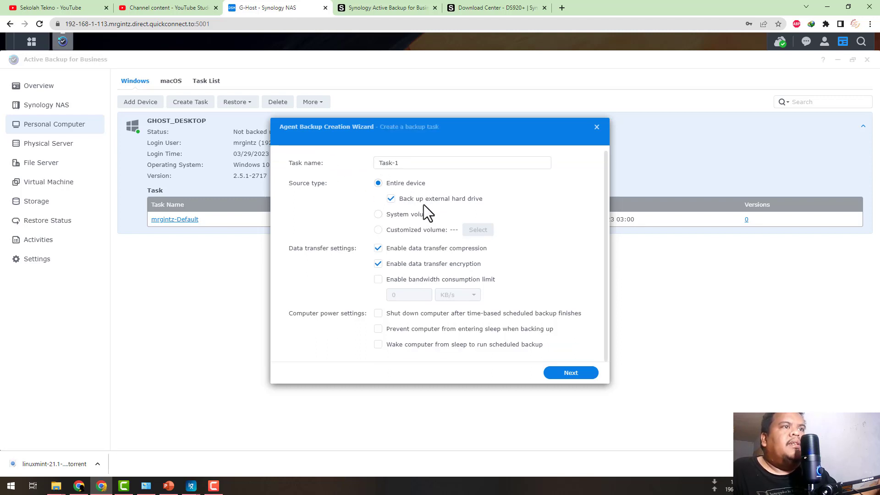
scroll(423, 204, "up", 1)
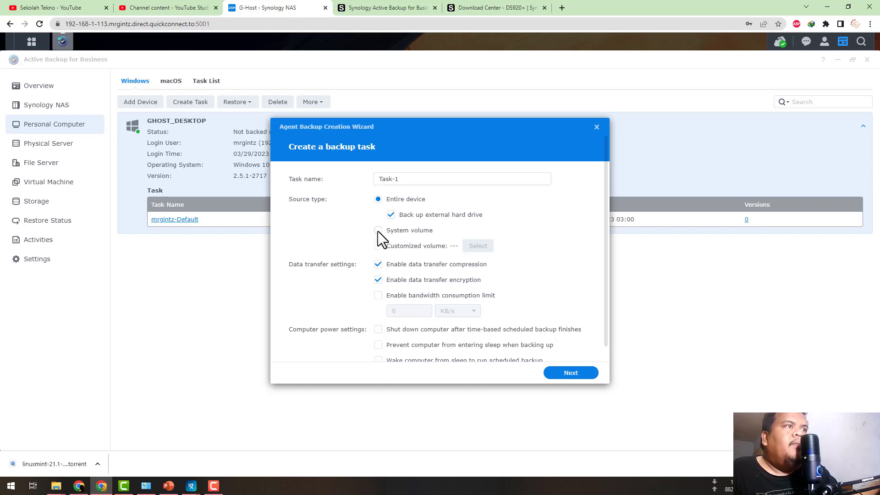
left_click(392, 232)
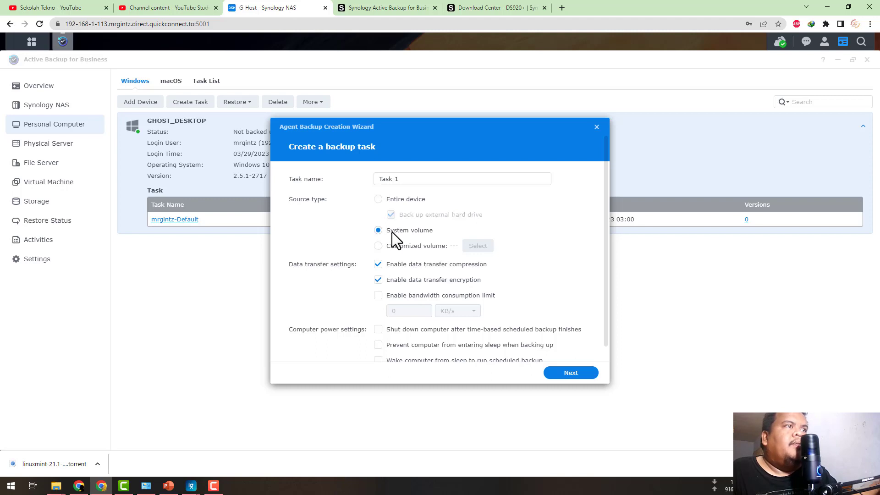
scroll(392, 232, "down", 1)
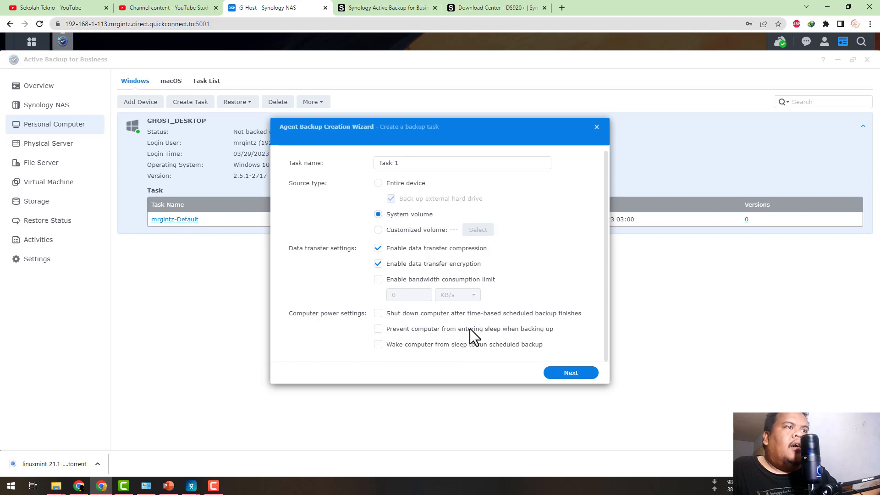
left_click(571, 373)
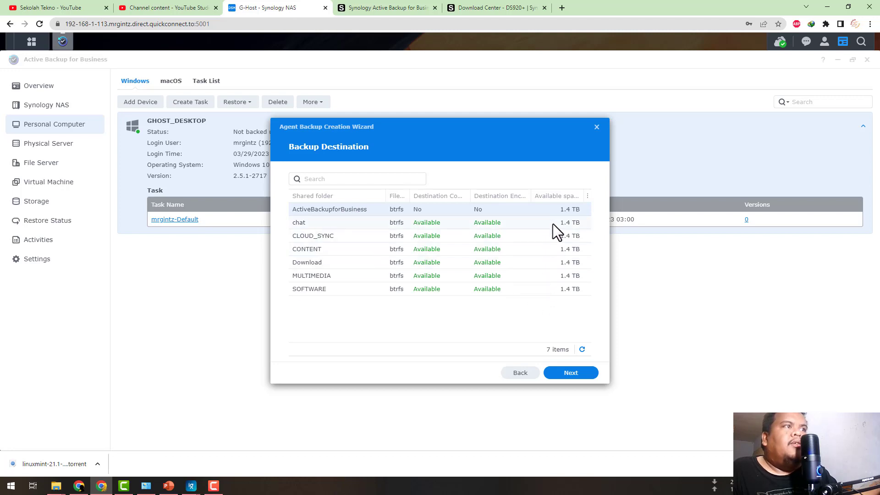
Accept the ActiveBackupforBusiness shared folder as the backup destination and choose a scheduled backup instead of a manual one.
left_click(571, 373)
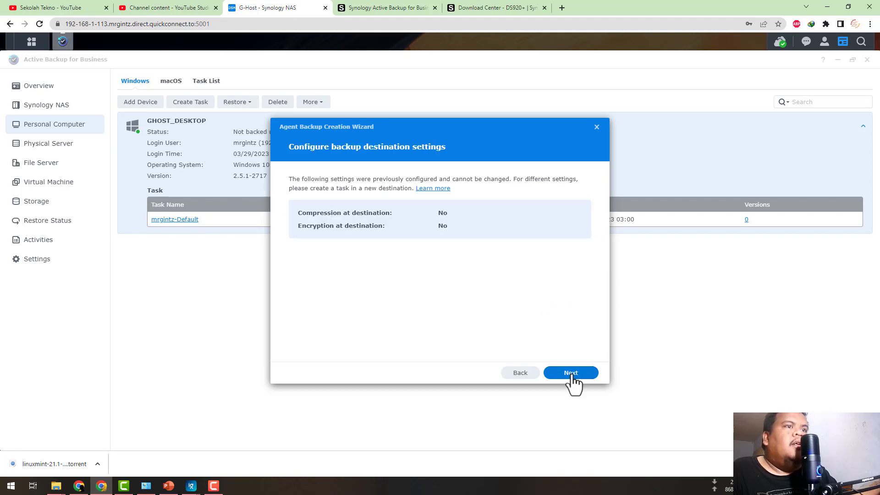
left_click(571, 373)
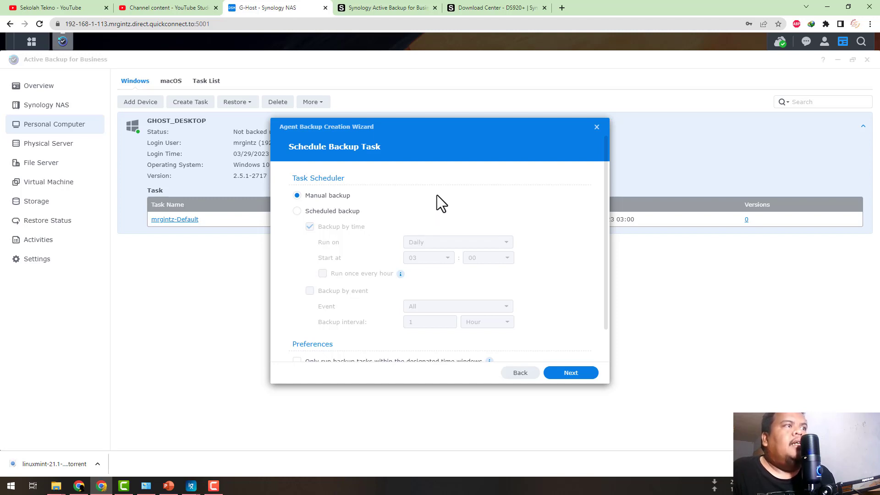
scroll(386, 251, "down", 1)
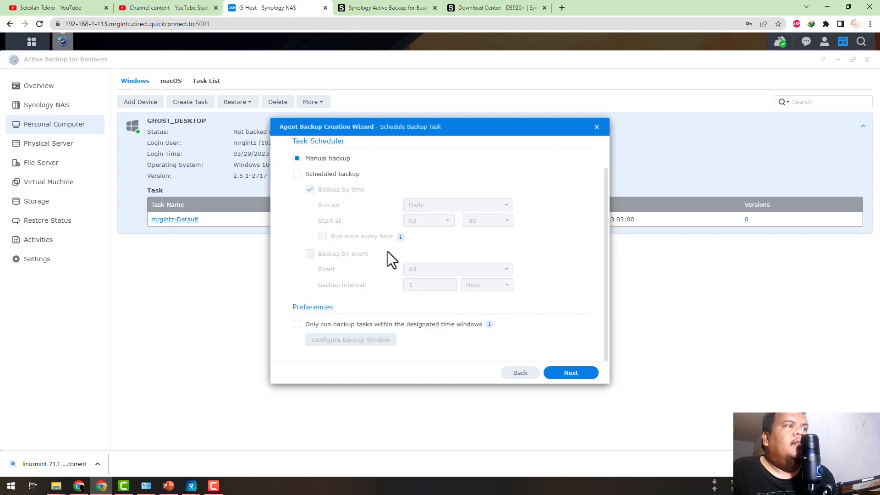
scroll(386, 251, "up", 1)
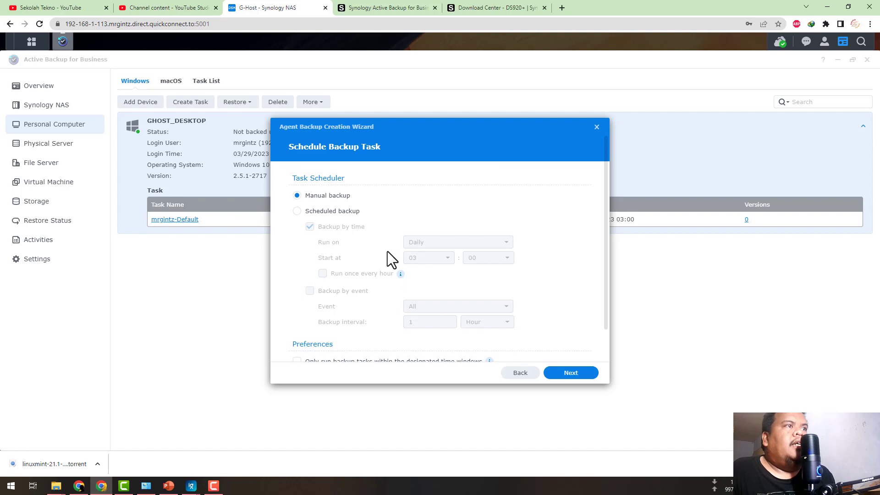
left_click(343, 210)
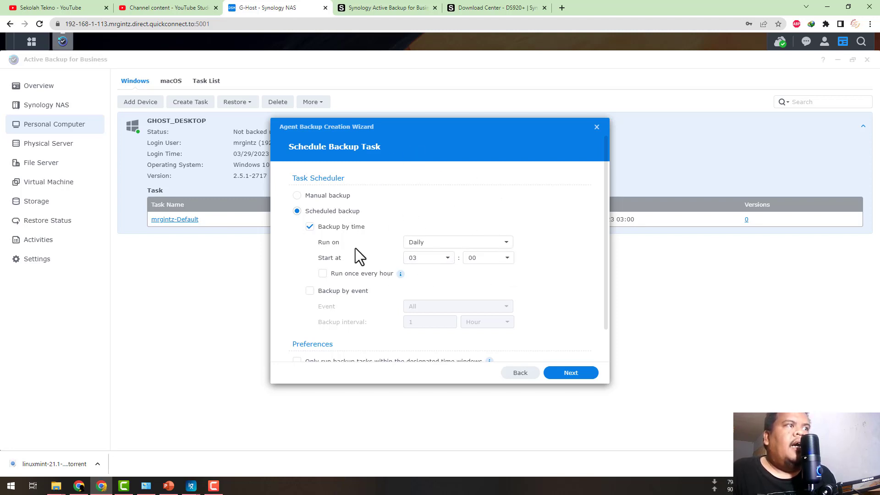
Set the time-based backup schedule to run only on Sunday.
left_click(430, 244)
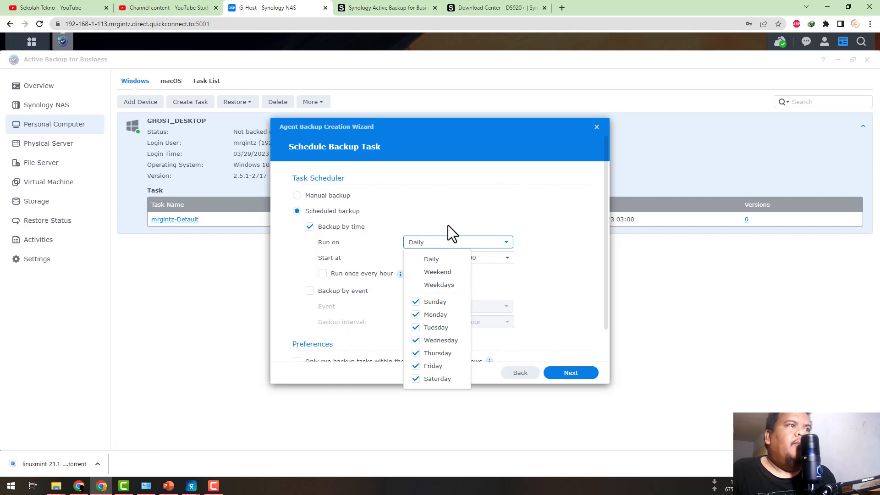
left_click(442, 273)
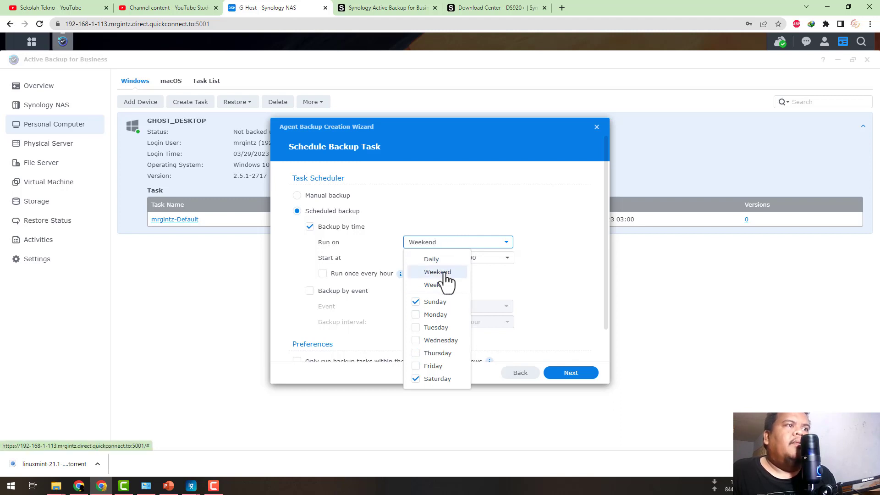
key("super")
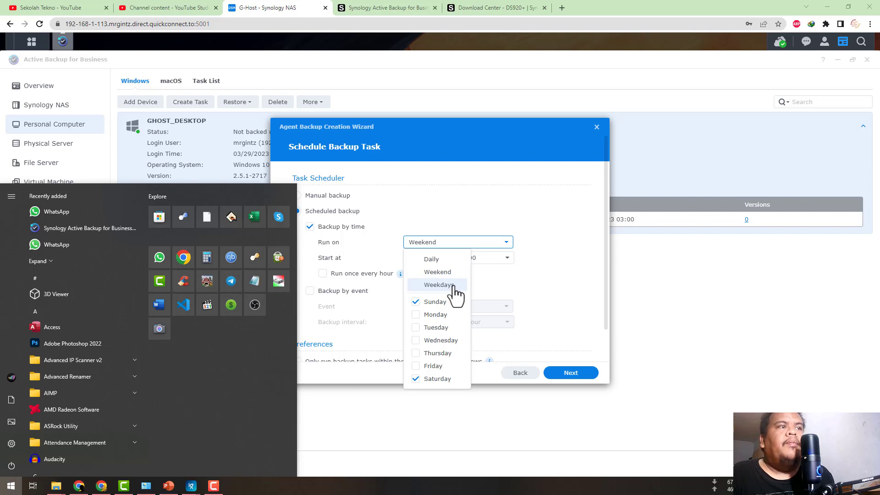
left_click(519, 286)
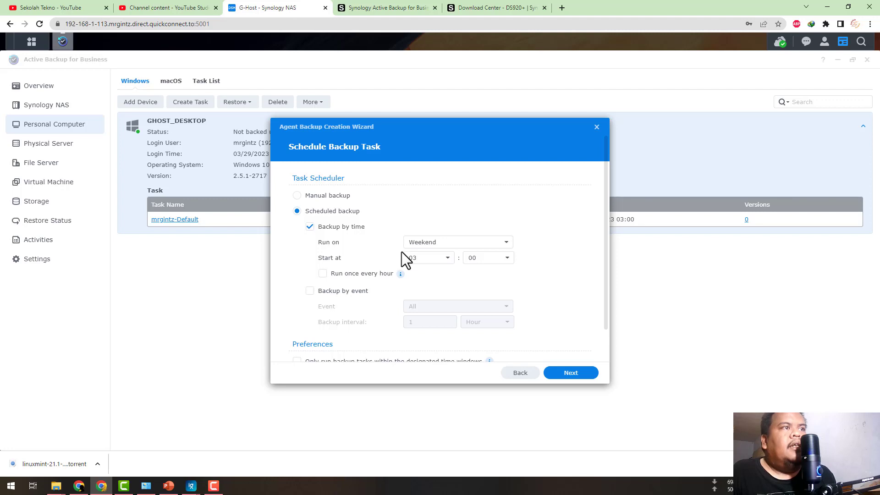
left_click(458, 250)
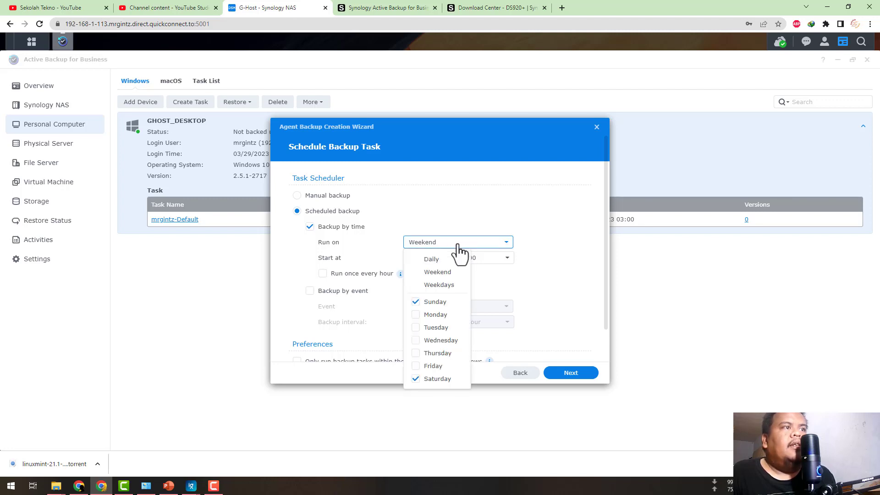
left_click(417, 379)
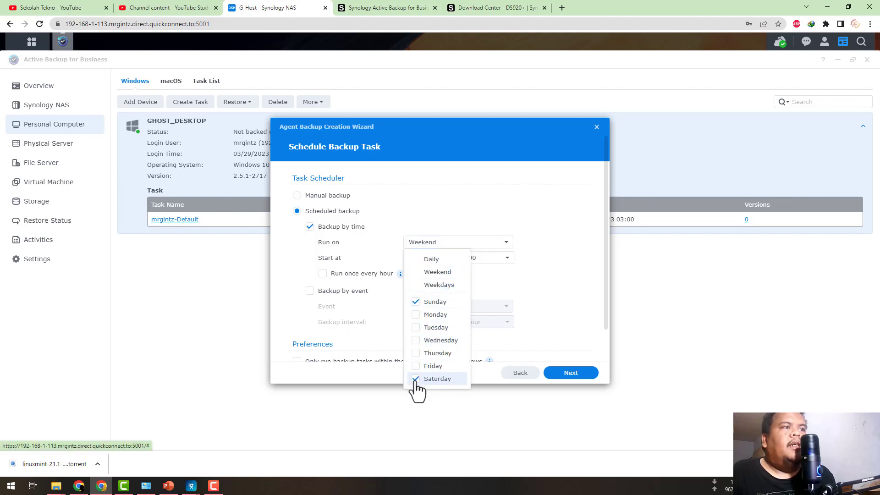
left_click(439, 303)
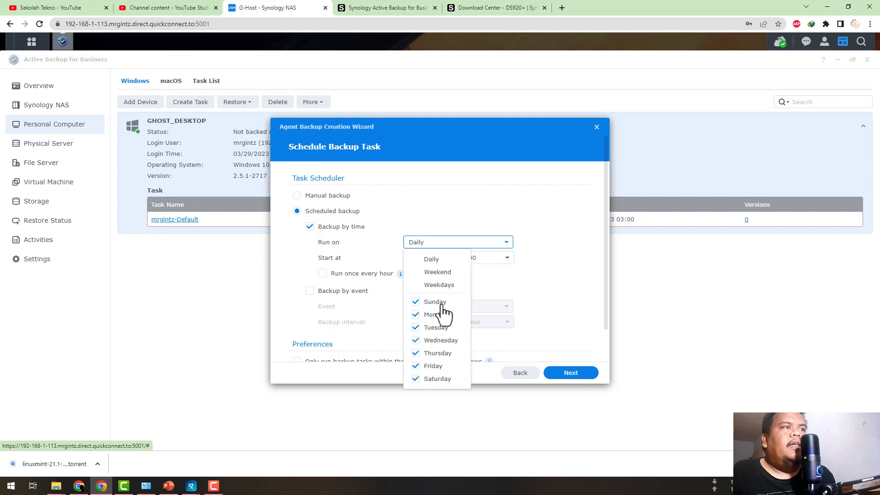
left_click(415, 302)
left_click(532, 276)
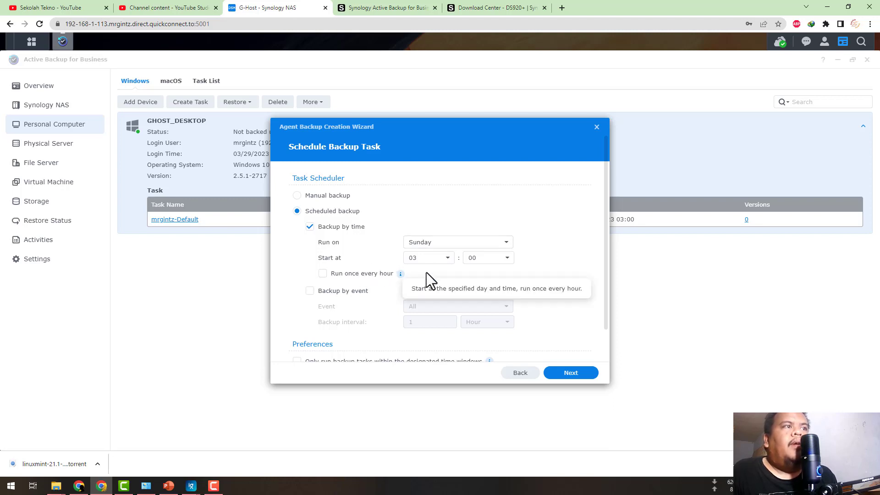
Set the scheduled backup's start time to 10:15 and accept the schedule settings.
left_click(449, 259)
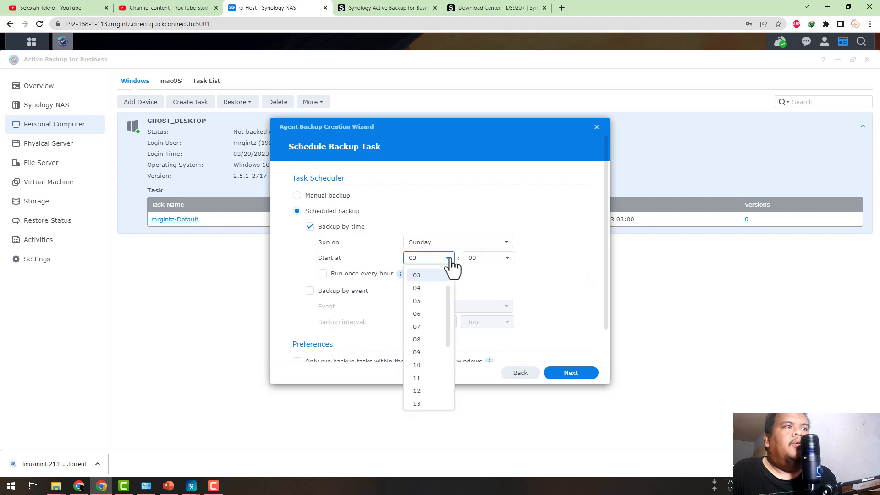
left_click(450, 314)
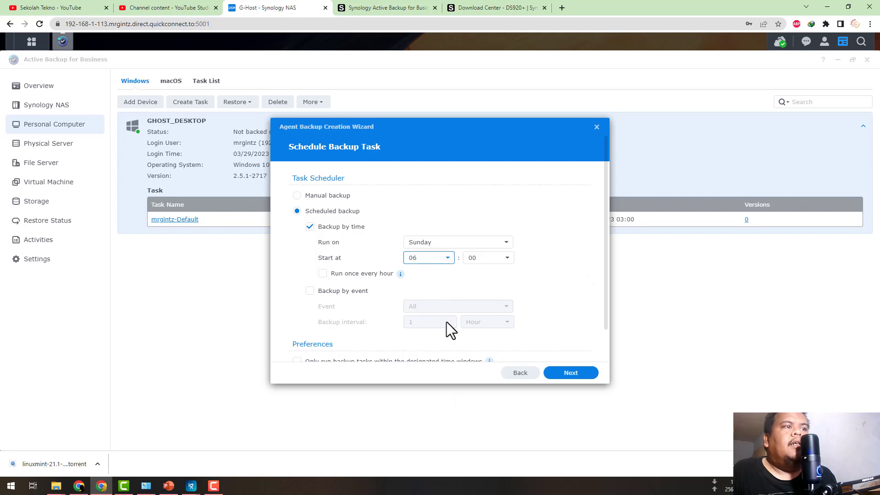
left_click(448, 258)
mouse_move(448, 308)
left_mouse_down()
mouse_move(447, 335)
mouse_move(444, 316)
left_mouse_up()
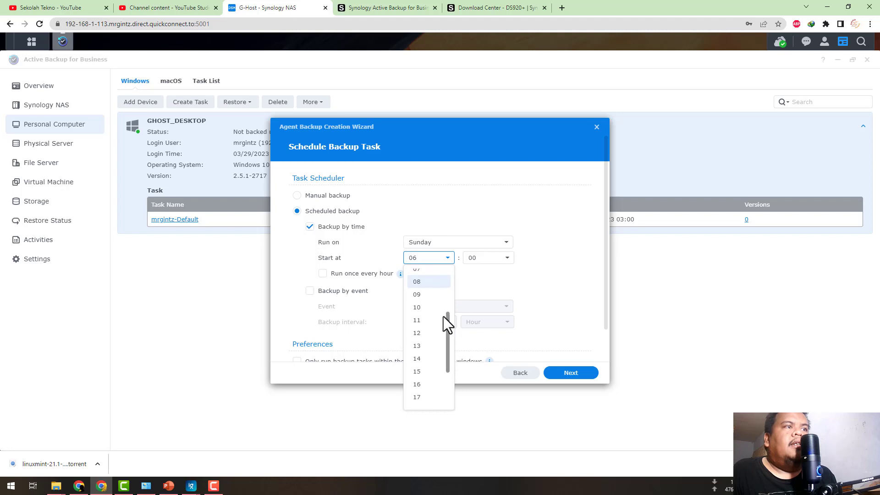
left_click(418, 316)
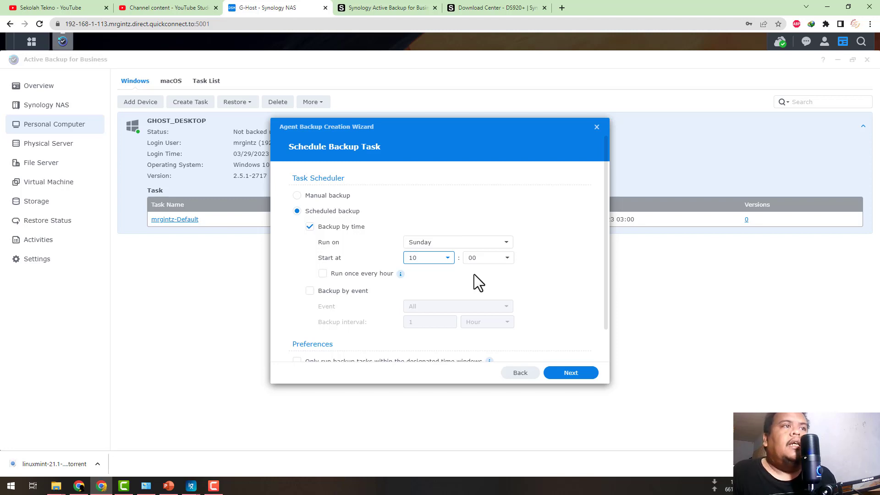
left_click(507, 257)
scroll(490, 359, "down", 2)
scroll(490, 359, "down", 2)
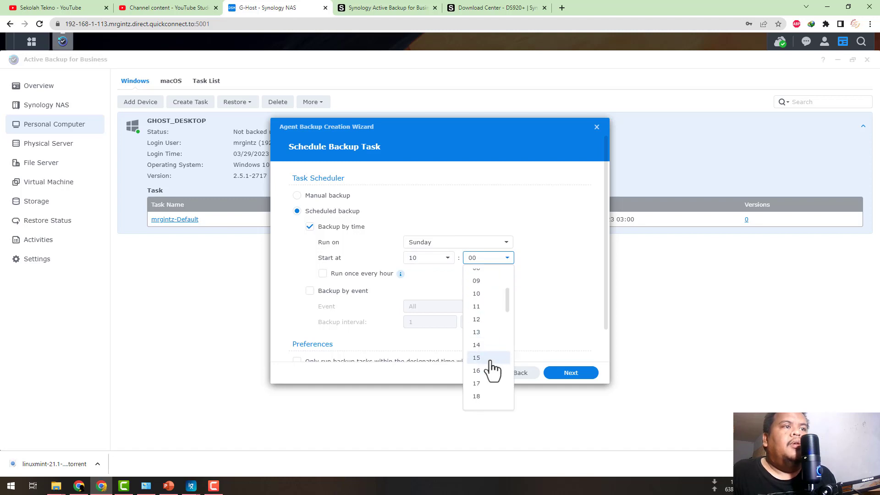
left_click(480, 366)
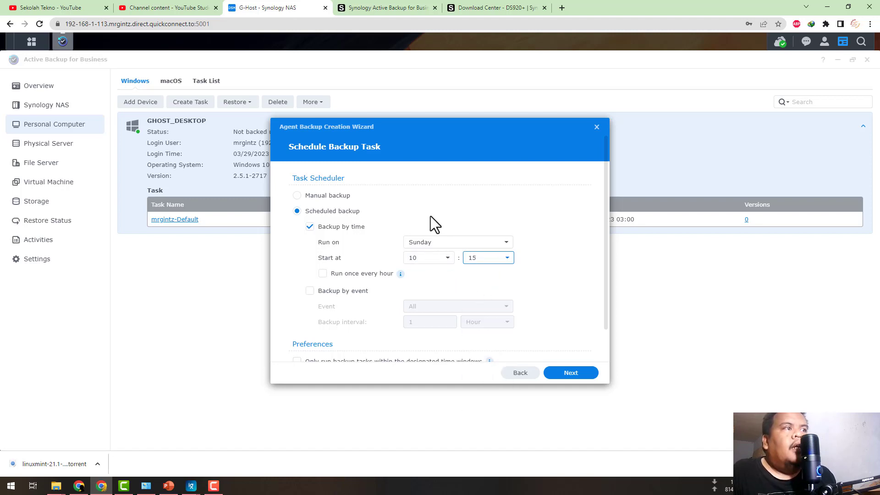
scroll(437, 205, "down", 1)
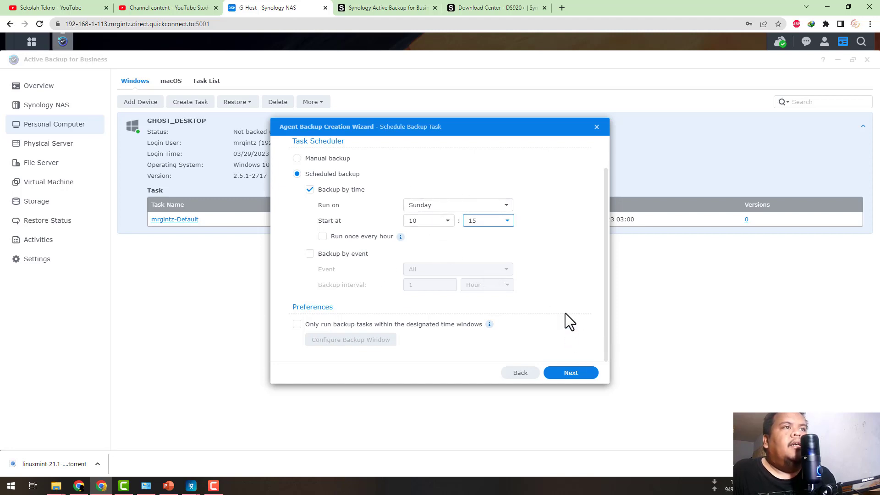
left_click(569, 373)
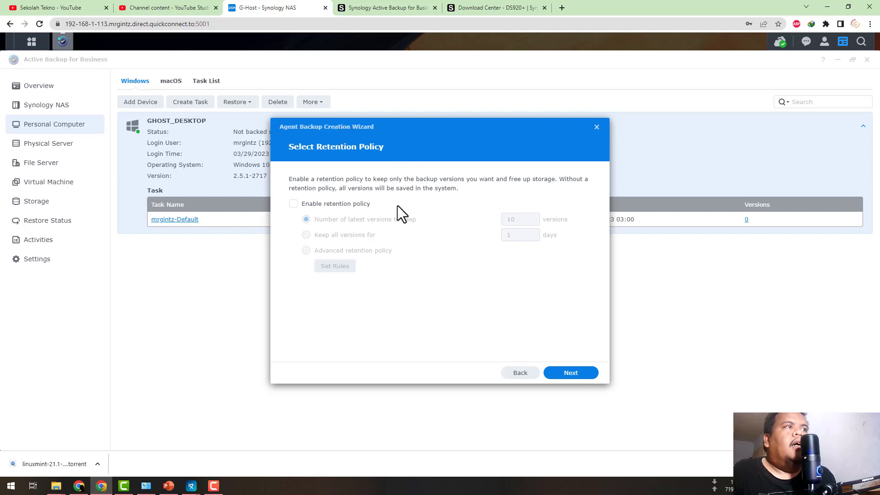
Leave the retention policy disabled, then review the task summary and finish creating Task-1, choosing to back up immediately.
left_click(574, 374)
scroll(503, 241, "down", 2)
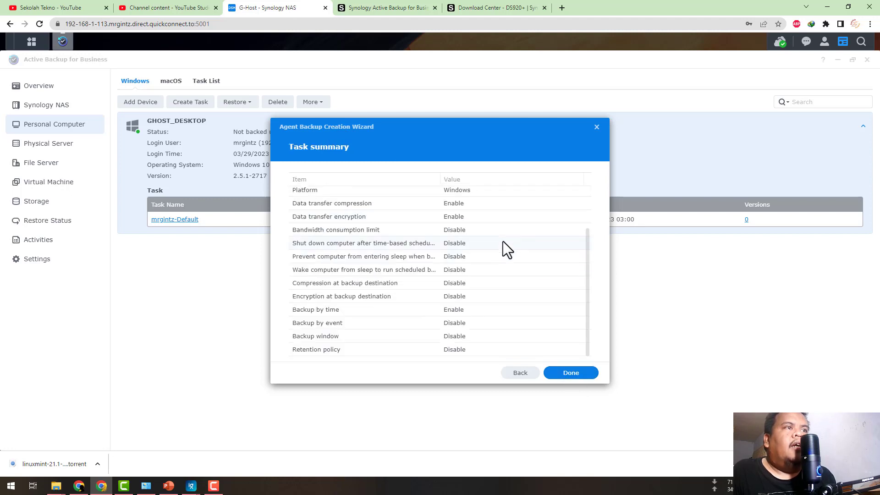
scroll(502, 241, "up", 2)
scroll(502, 241, "down", 2)
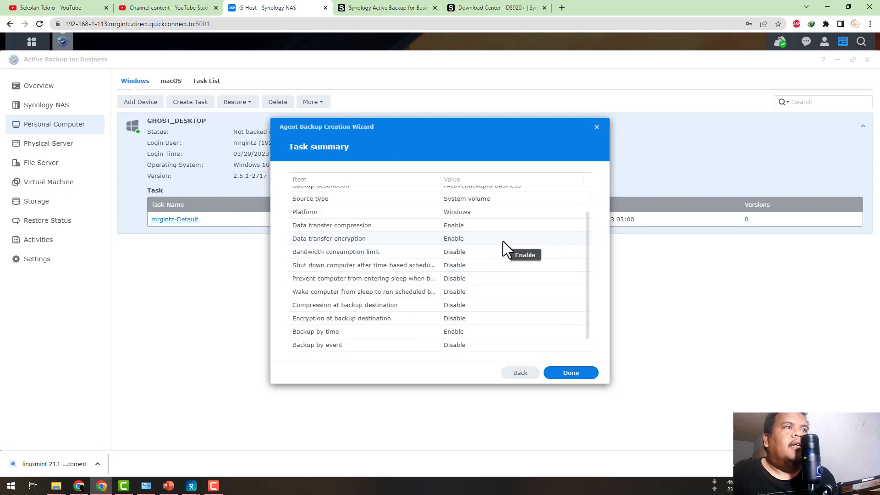
scroll(502, 241, "up", 2)
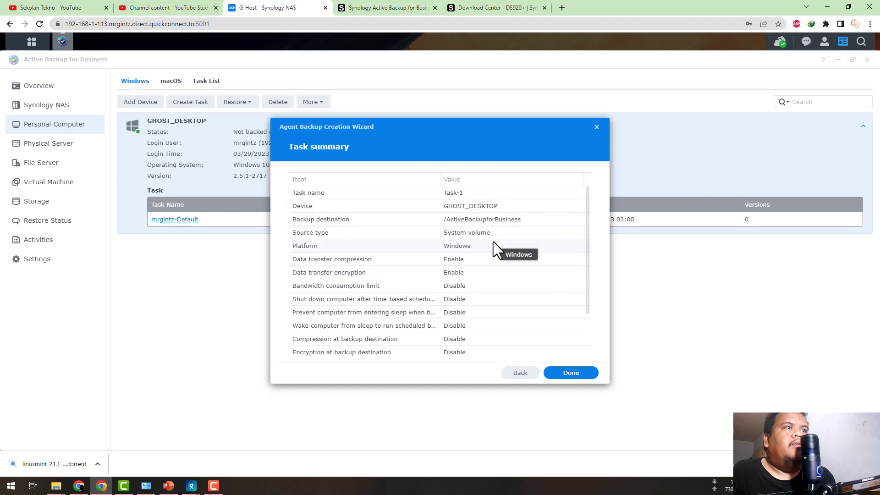
scroll(461, 250, "down", 2)
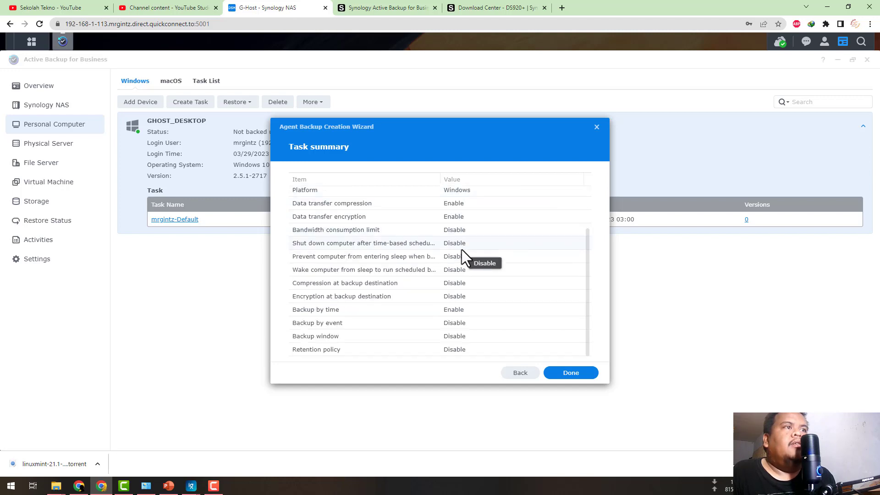
left_click(569, 375)
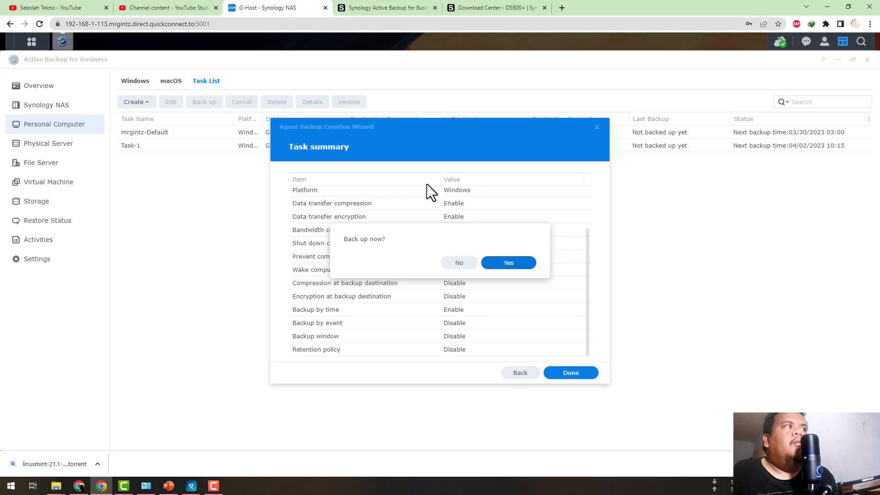
left_click(508, 265)
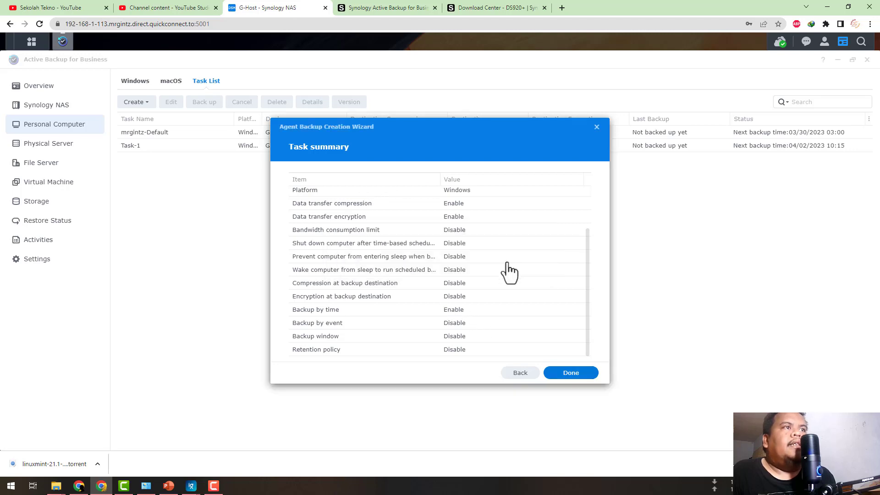
Review the NAS's startup and shutdown power schedule under Control Panel's Hardware & Power settings, and return to the Active Backup for Business task list.
left_click_drag(528, 118, 567, 118)
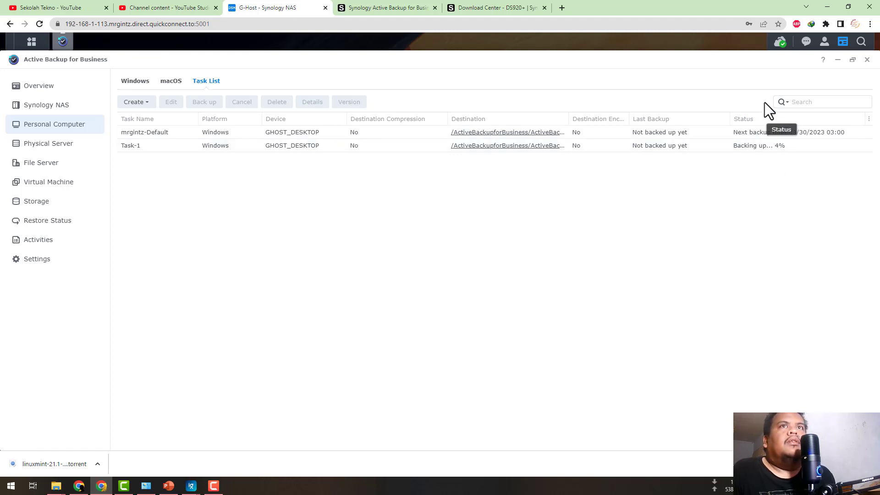
left_click(838, 61)
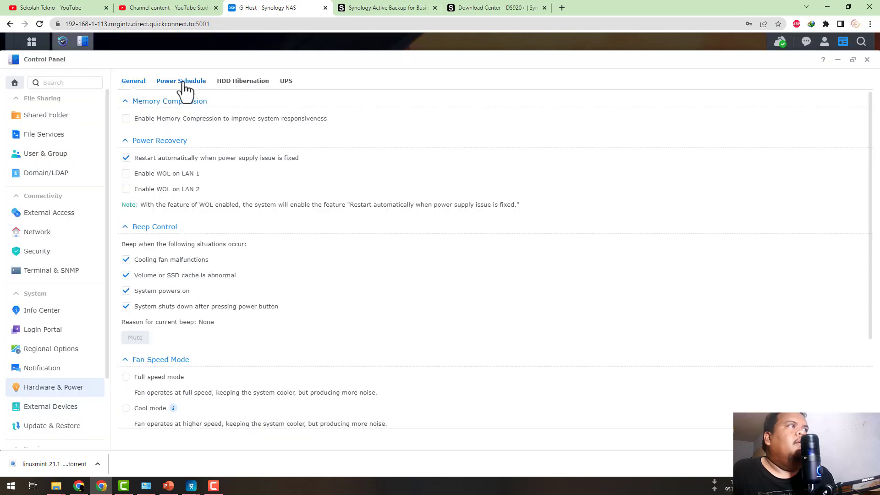
left_click(183, 82)
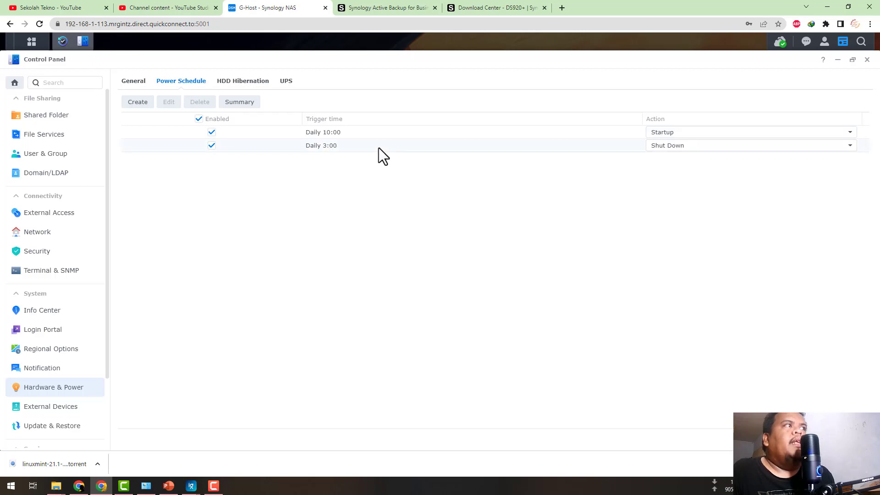
left_click(867, 59)
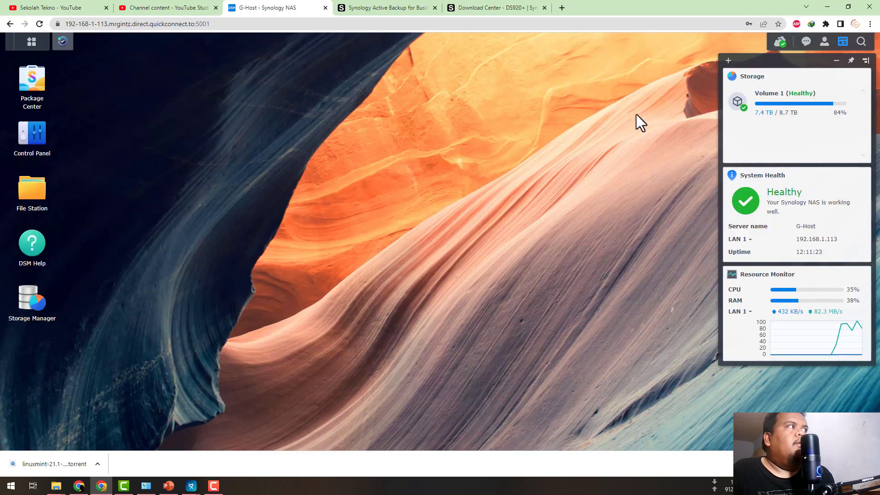
left_click(62, 41)
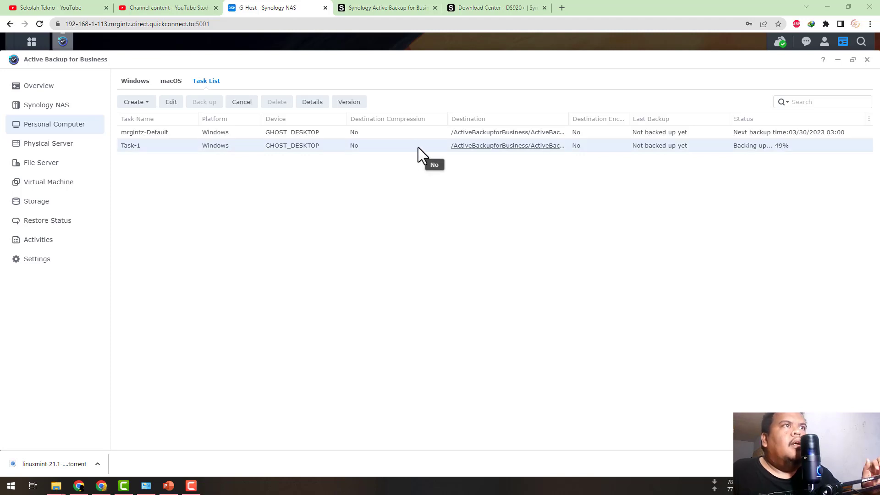
Check the default backup task's next backup time and read the NAS notifications about Active Backup for Business.
left_click(410, 132)
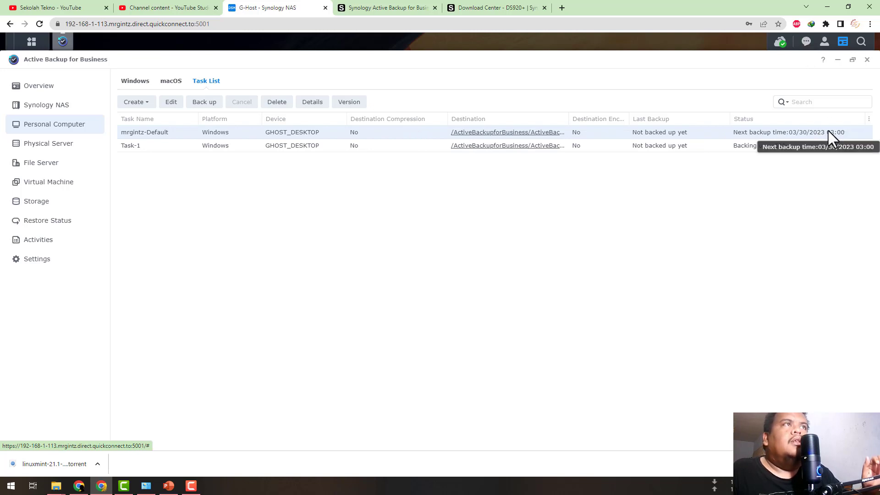
left_click(805, 42)
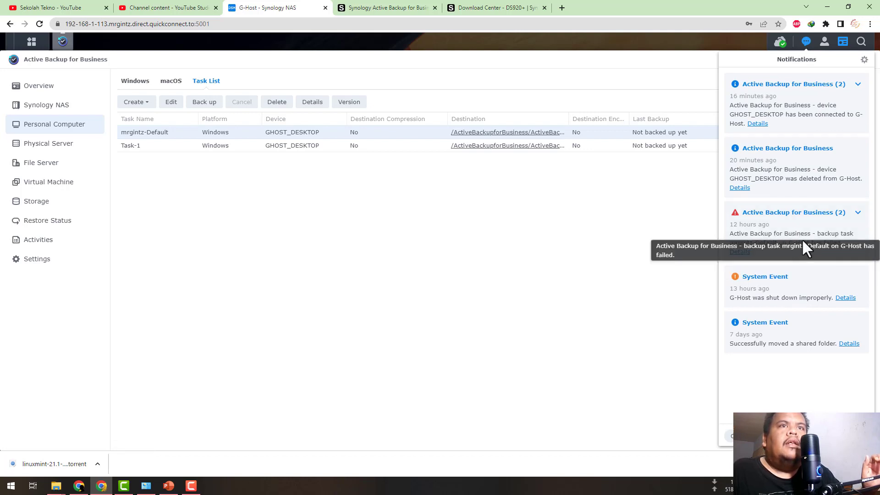
left_click(685, 219)
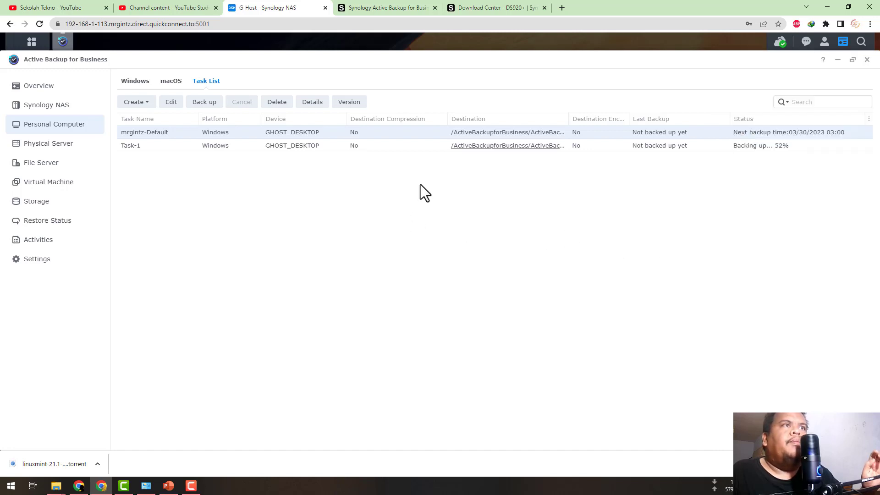
Open Task-1 for editing, review its backup schedule, and accept the settings as they are.
left_click(373, 147)
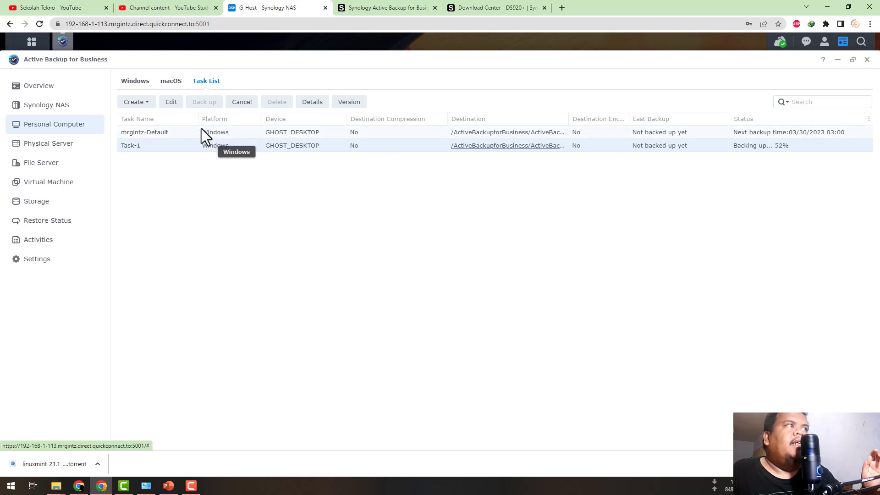
left_click(171, 102)
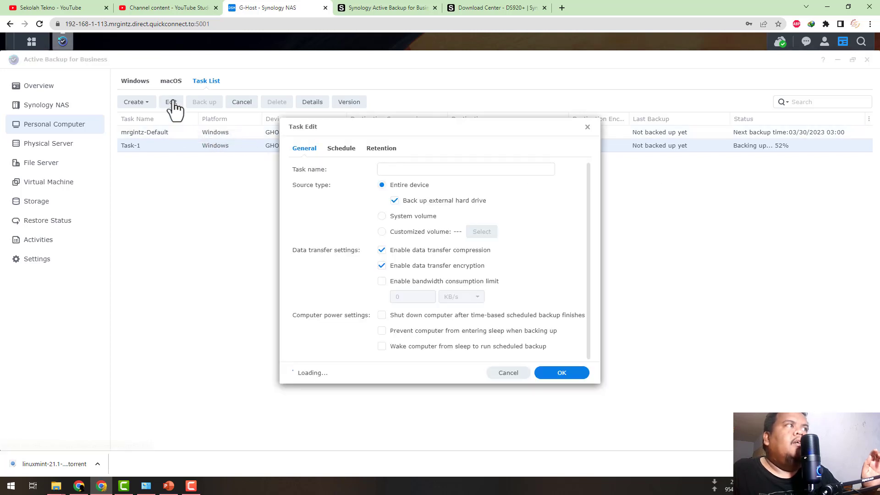
left_click(339, 148)
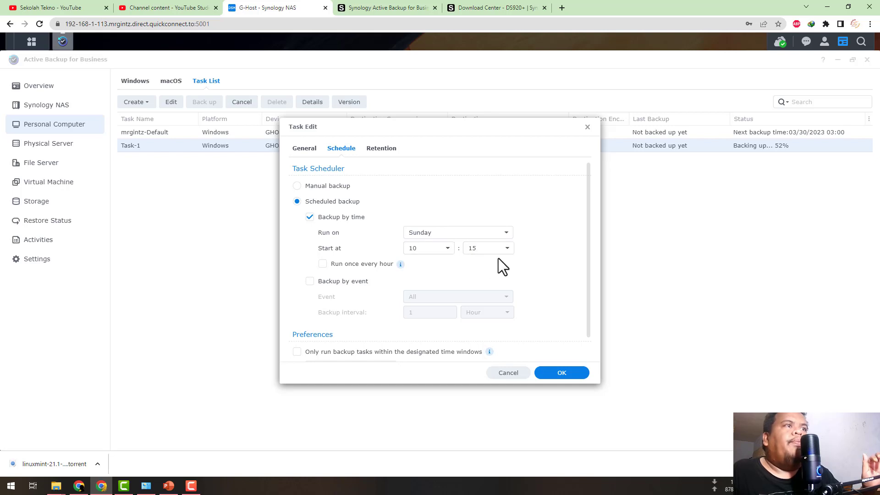
left_click(560, 374)
left_click(524, 265)
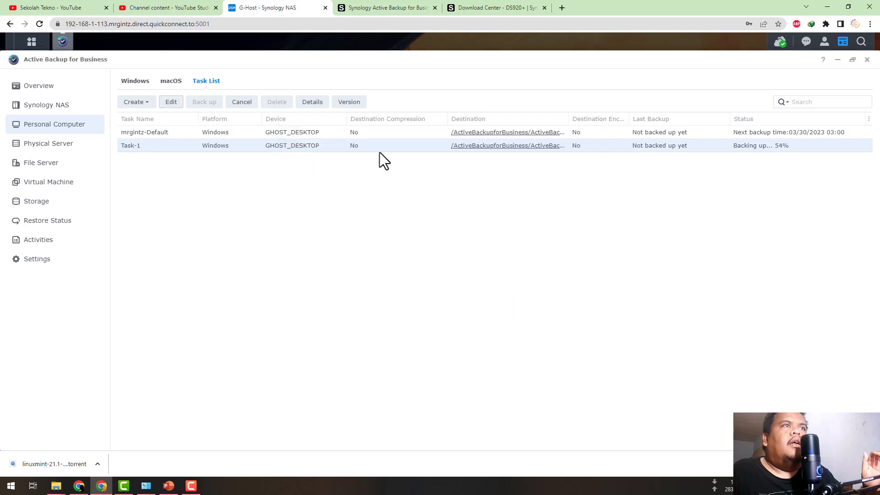
Delete the default Windows backup task, confirm the deletion, and close Active Backup for Business while Task-1 keeps backing up.
left_click(384, 133)
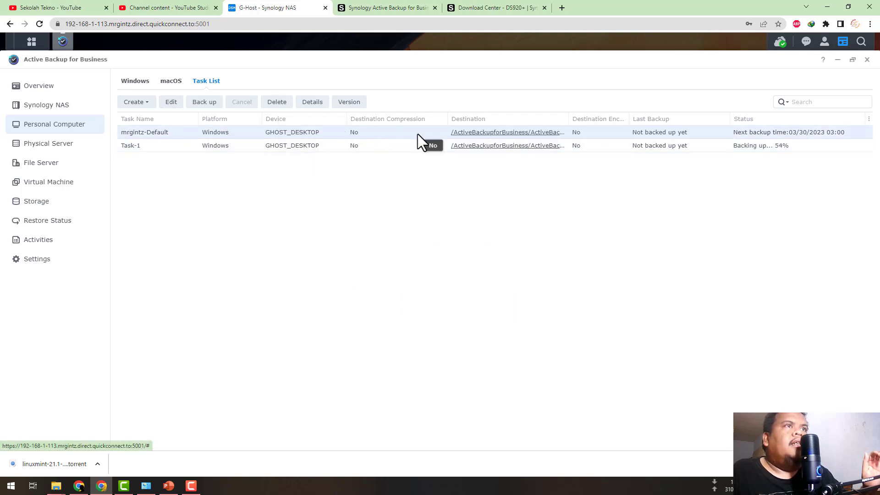
right_click(394, 133)
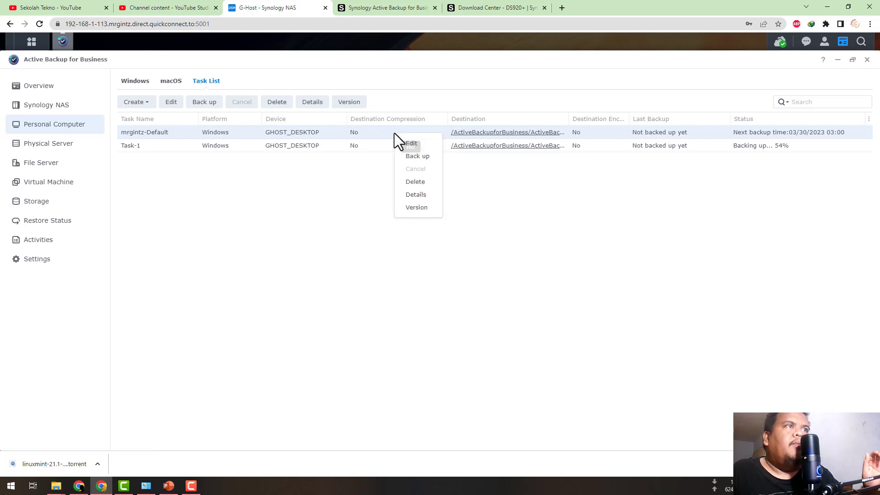
left_click(413, 183)
left_click(537, 272)
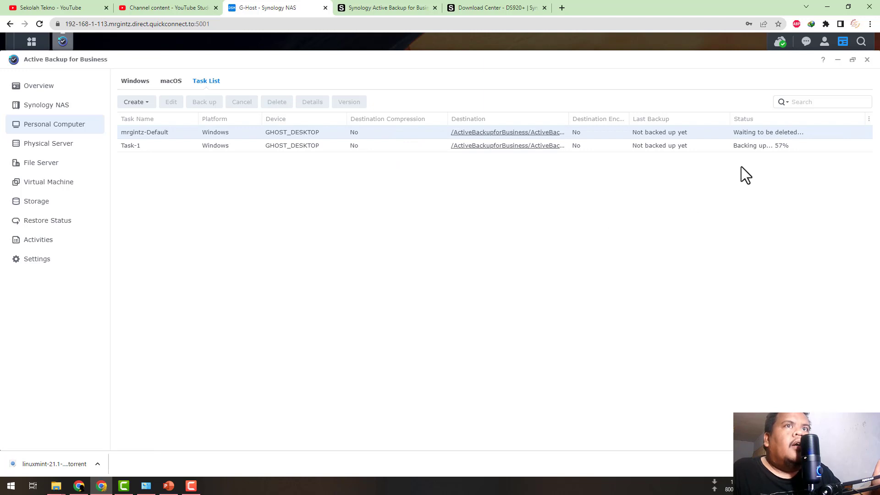
left_click(749, 146)
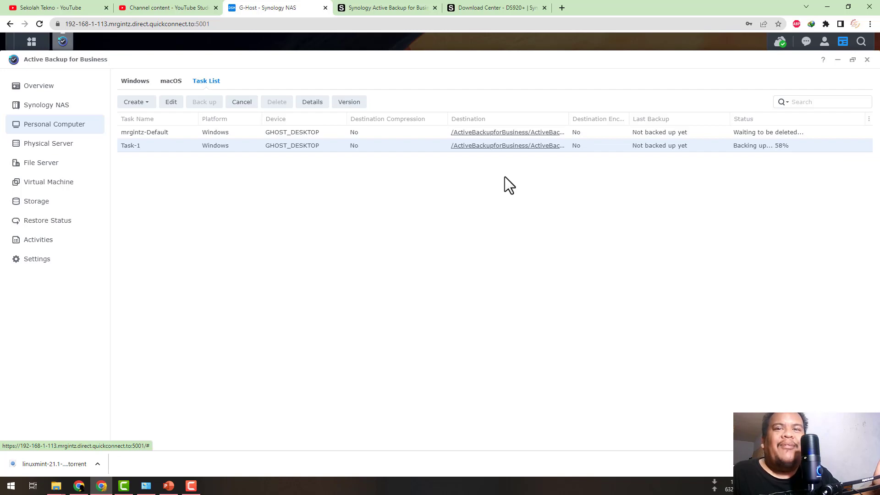
left_click(866, 59)
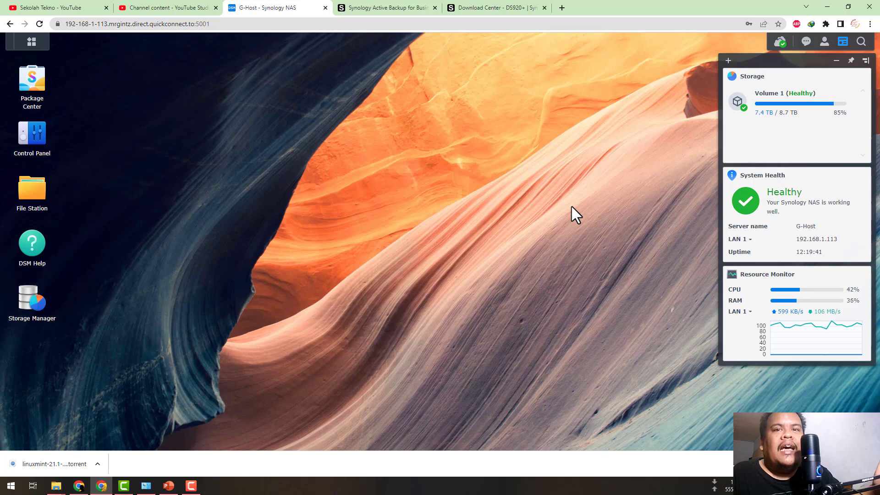